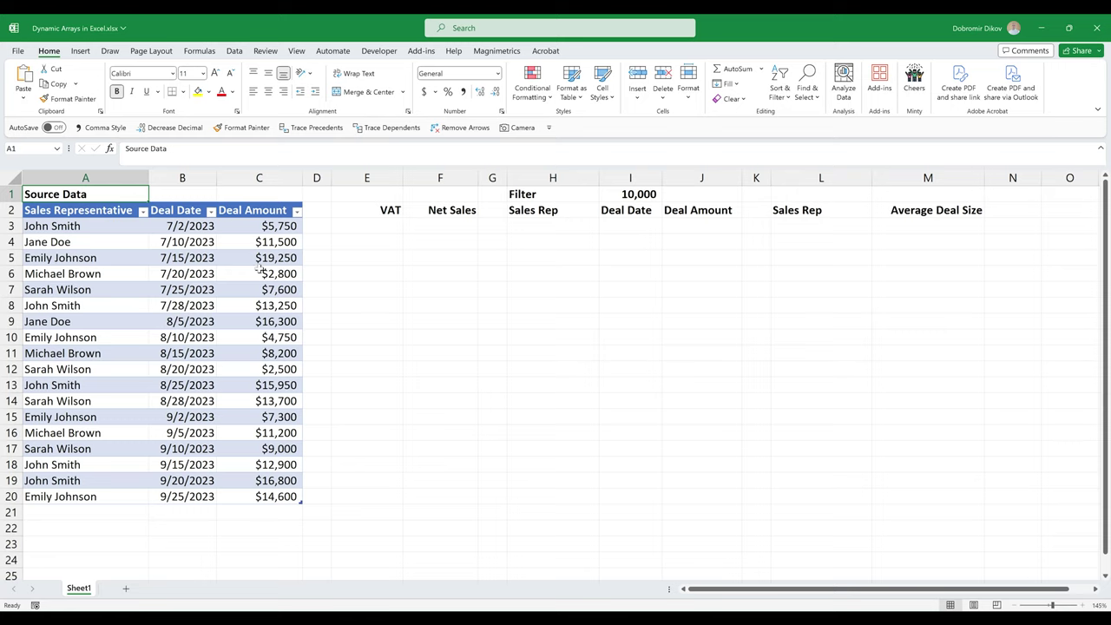
- Enter a trial VAT formula in E3 multiplying the row's Deal Amount by 0.2
{"action": "left_click", "coordinate": [356, 225]}
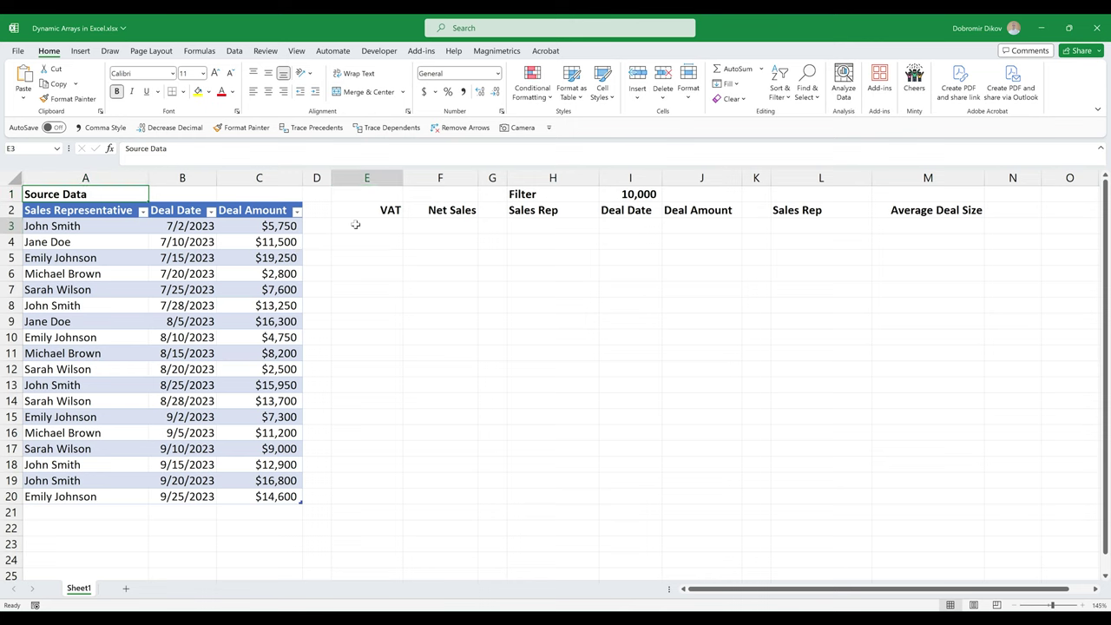
{"action": "type", "text": "="}
{"action": "key", "text": "Left"}
{"action": "key", "text": "Left"}
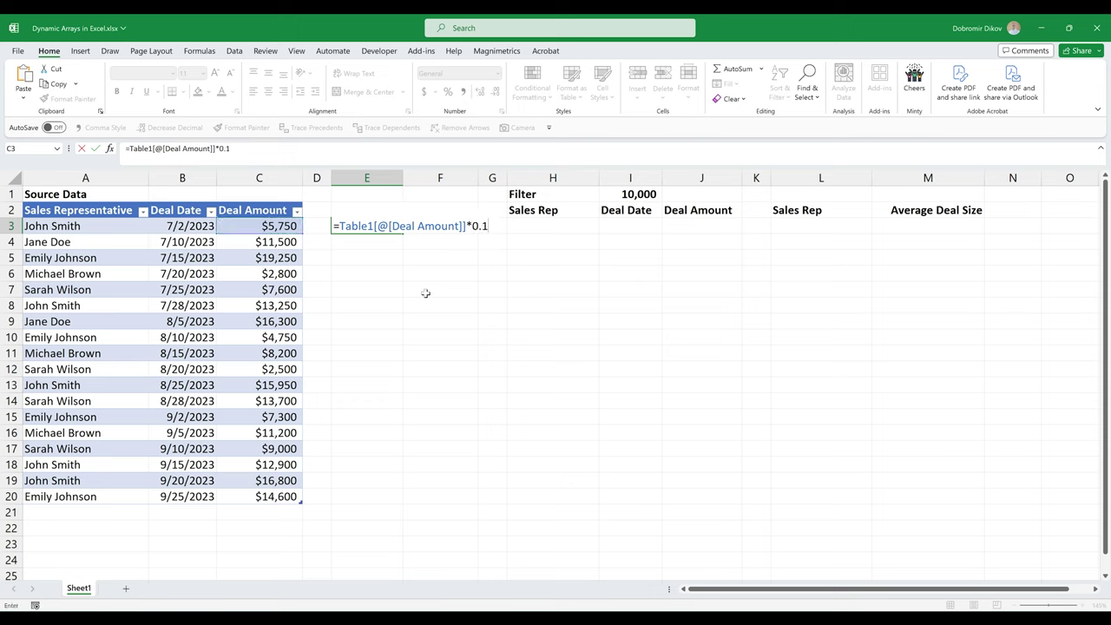
{"action": "type", "text": "*0.2"}
{"action": "key", "text": "Return"}
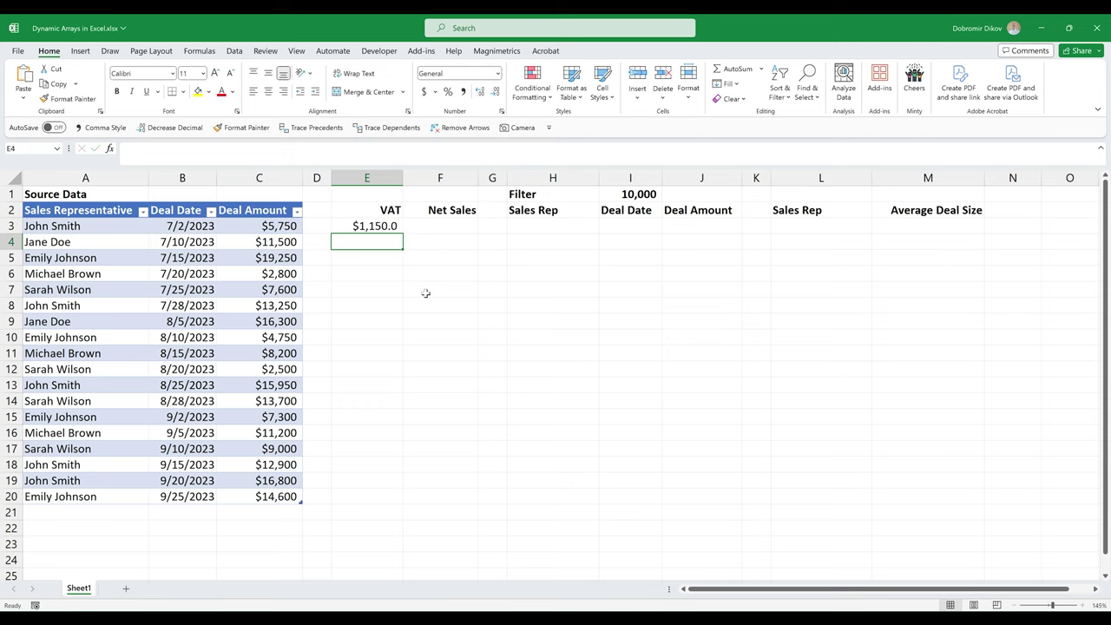
{"action": "key", "text": "Up"}
- Rename the Net Sales heading in F2 to Gross Sales
{"action": "key", "text": "Right"}
{"action": "key", "text": "Up"}
{"action": "key", "text": "F2"}
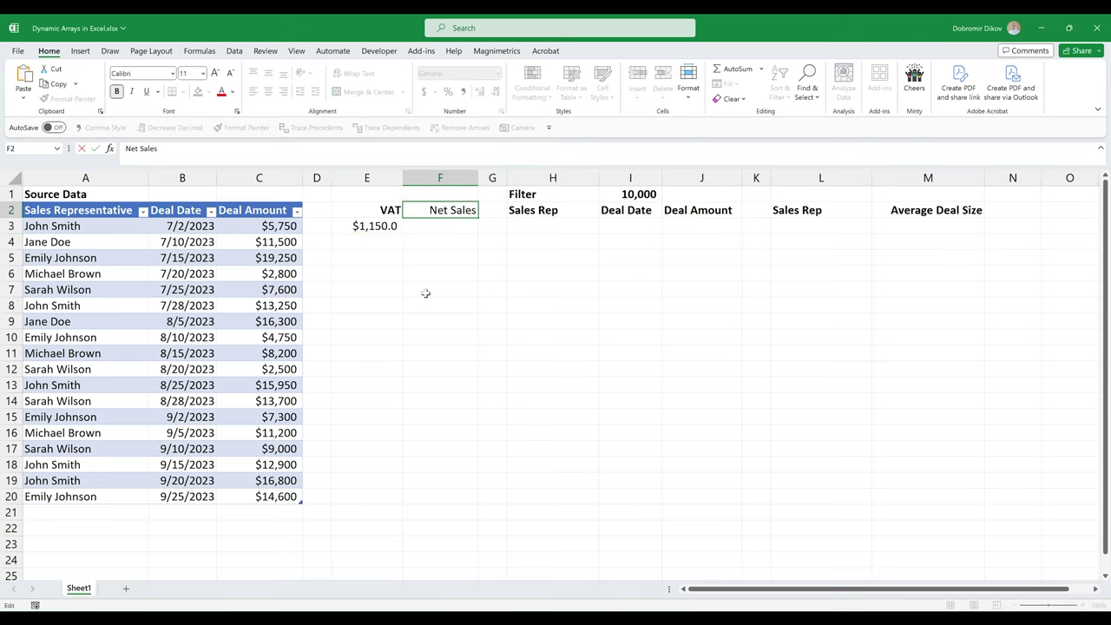
{"action": "key", "text": "ctrl+Left"}
{"action": "key", "text": "ctrl+shift+Left"}
{"action": "type", "text": "Gross"}
{"action": "key", "text": "Return"}
- Enter a trial Gross Sales formula in F3 adding the row's Deal Amount and VAT
{"action": "type", "text": "="}
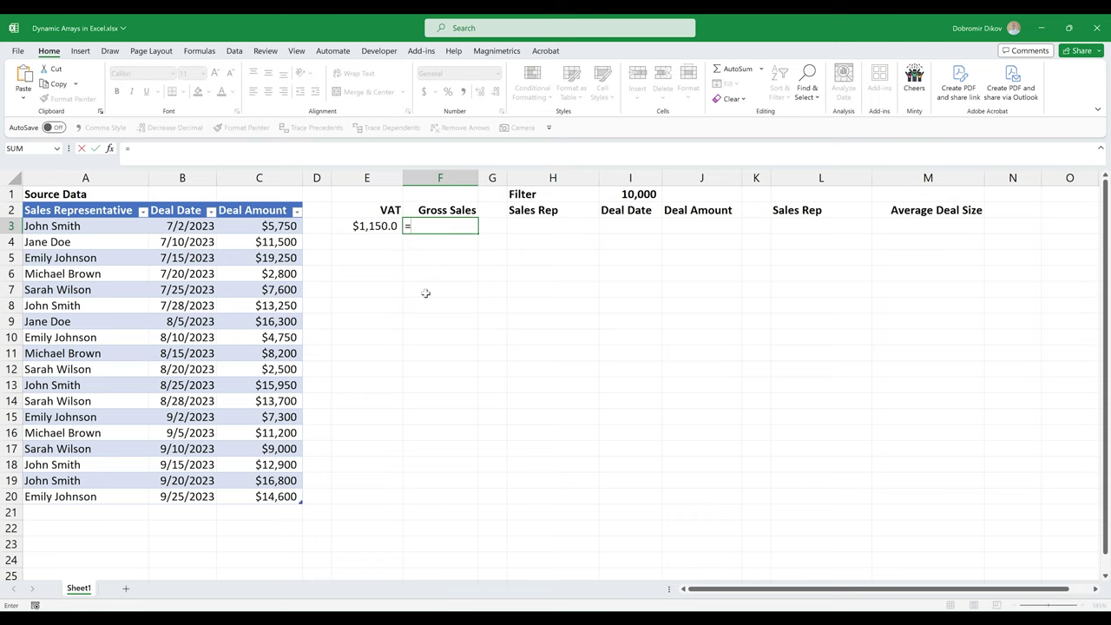
{"action": "key", "text": "Left"}
{"action": "key", "text": "Left"}
{"action": "key", "text": "Left"}
{"action": "type", "text": "+"}
{"action": "key", "text": "Left"}
{"action": "key", "text": "Left"}
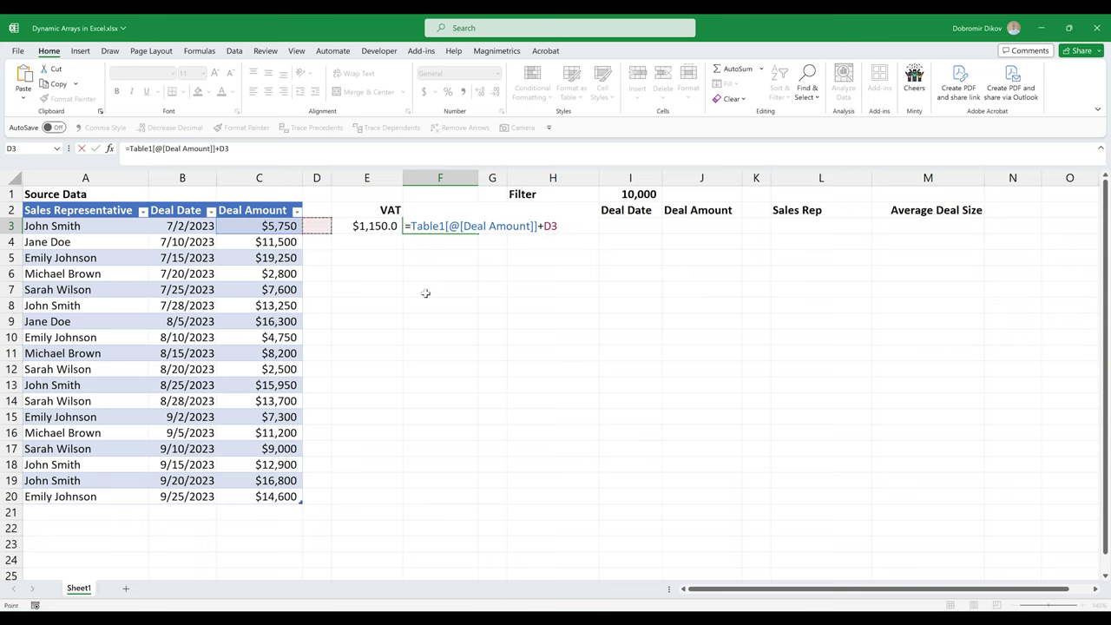
{"action": "key", "text": "Right"}
{"action": "key", "text": "Return"}
- Fill both trial formulas down with Ctrl+D, then undo the trial entries
{"action": "key", "text": "Up"}
{"action": "key", "text": "Left"}
{"action": "key", "text": "shift+Right"}
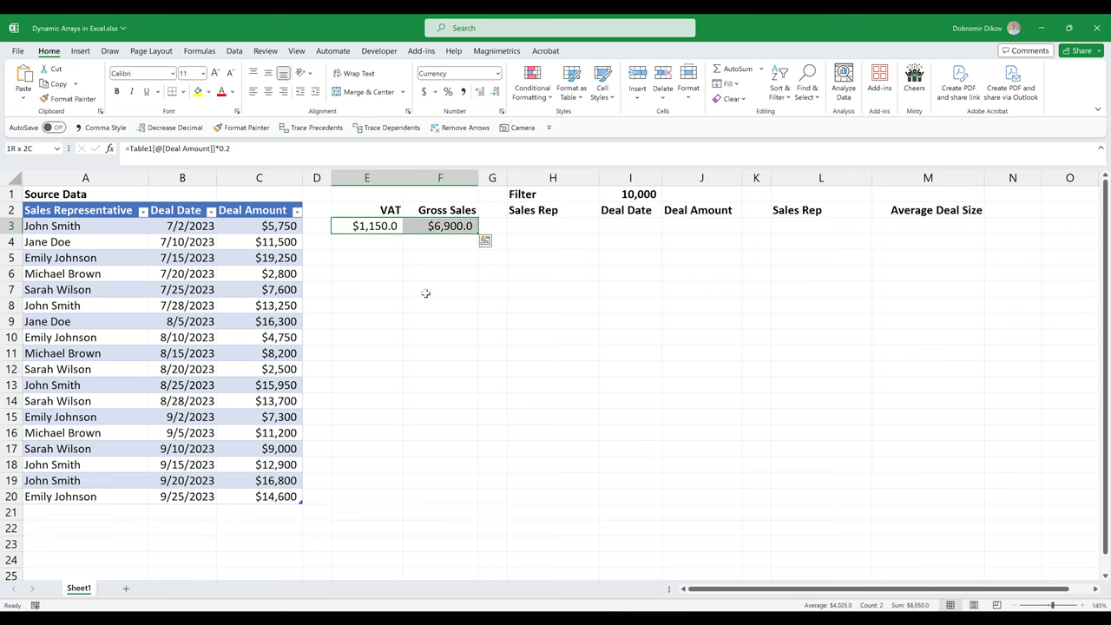
{"action": "key", "text": "shift+Down"}
{"action": "key", "text": "shift+Down"}
{"action": "key", "text": "shift+Down"}
{"action": "key", "text": "shift+Down"}
{"action": "key", "text": "shift+Down"}
{"action": "key", "text": "shift+Down"}
{"action": "key", "text": "shift+Down"}
{"action": "key", "text": "shift+Down"}
{"action": "key", "text": "shift+Down"}
{"action": "key", "text": "shift+Down"}
{"action": "key", "text": "shift+Down"}
{"action": "key", "text": "shift+Down"}
{"action": "key", "text": "shift+Down"}
{"action": "key", "text": "shift+Down"}
{"action": "key", "text": "shift+Down"}
{"action": "key", "text": "shift+Down"}
{"action": "key", "text": "shift+Down"}
{"action": "key", "text": "ctrl+d"}
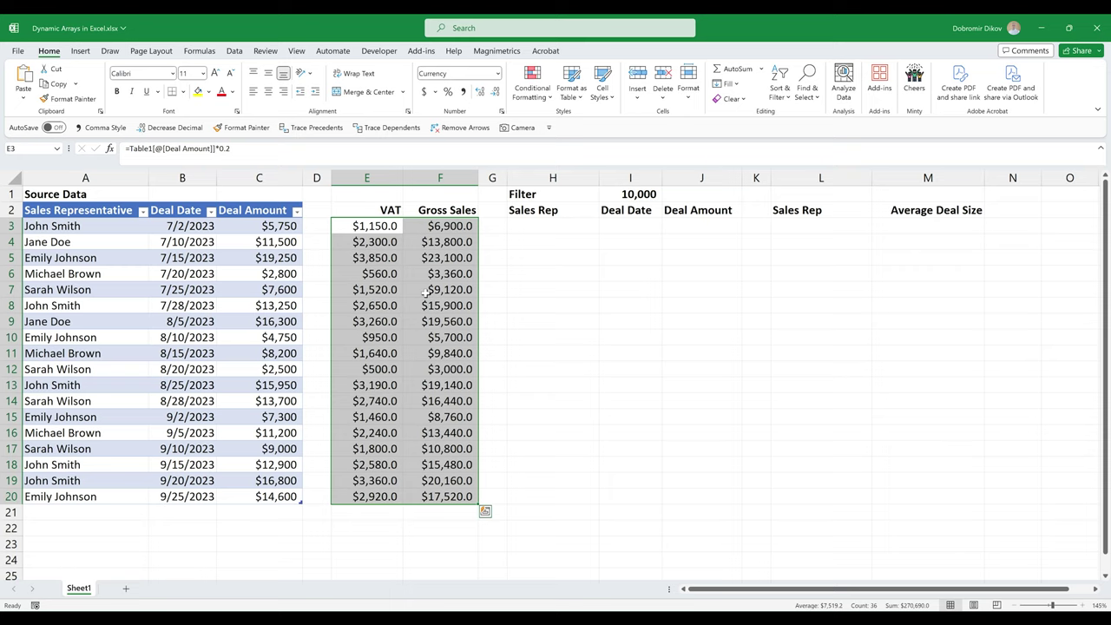
{"action": "key", "text": "ctrl+z"}
{"action": "key", "text": "ctrl+z"}
{"action": "key", "text": "ctrl+z"}
{"action": "key", "text": "ctrl+z"}
{"action": "key", "text": "ctrl+z"}
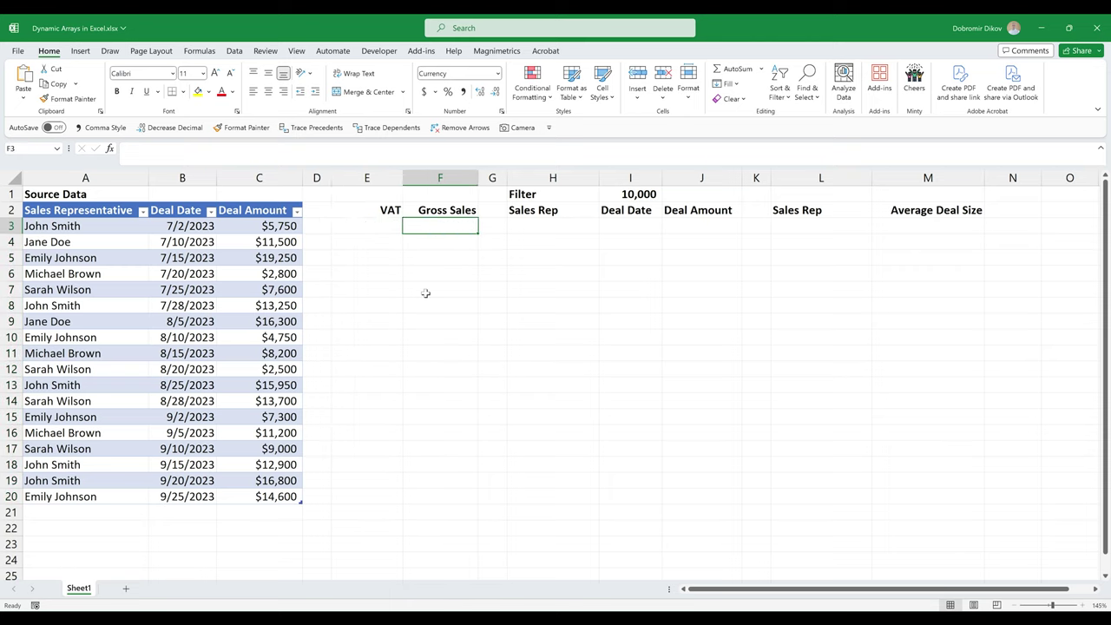
- Enter =Table1[Deal Amount]*0.2 in E3 so VAT spills down all 18 rows
{"action": "key", "text": "Left"}
{"action": "type", "text": "="}
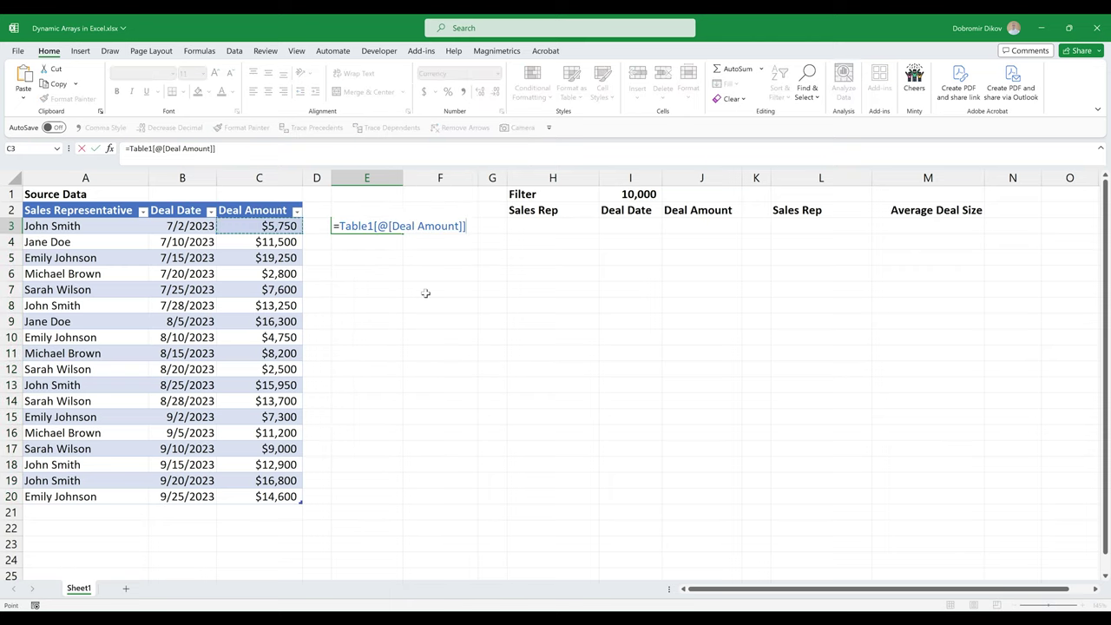
{"action": "key", "text": "shift+Down"}
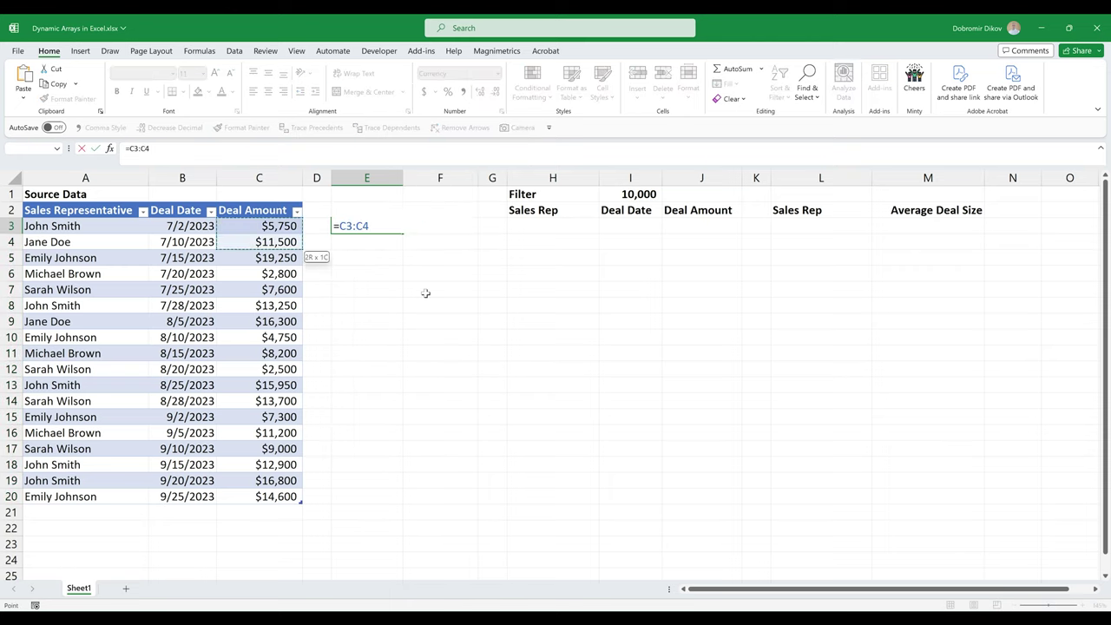
{"action": "key", "text": "ctrl+shift+Down"}
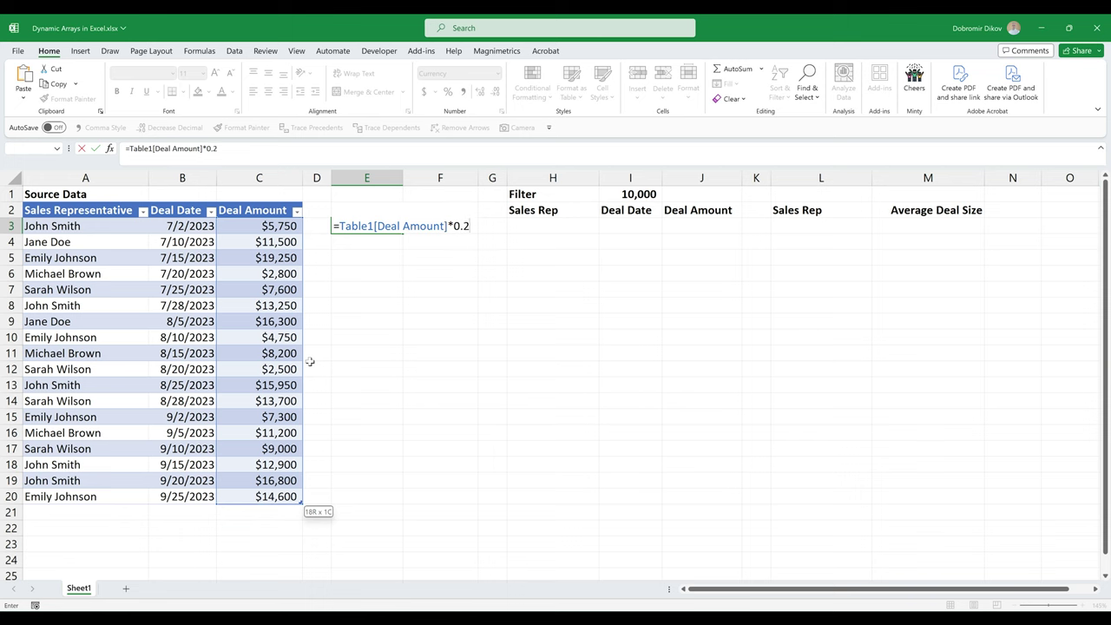
{"action": "type", "text": "*0.2"}
{"action": "key", "text": "Return"}
{"action": "key", "text": "Up"}
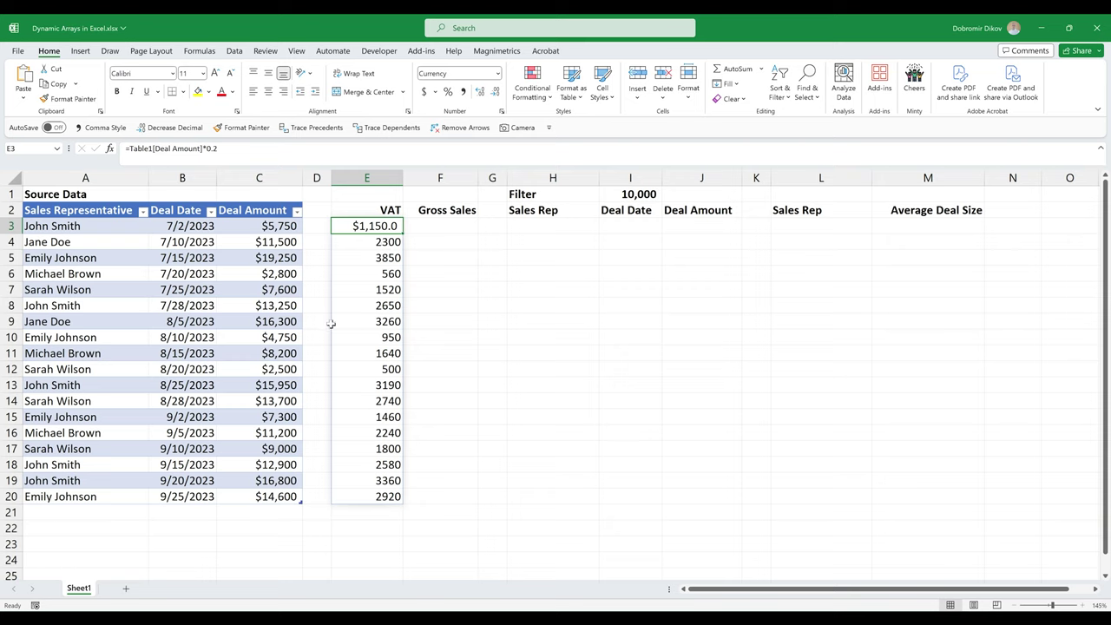
- Test typing inside the spill range, leaving an entry in E10 that causes #SPILL!
{"action": "left_click", "coordinate": [380, 303]}
{"action": "type", "text": "dsf"}
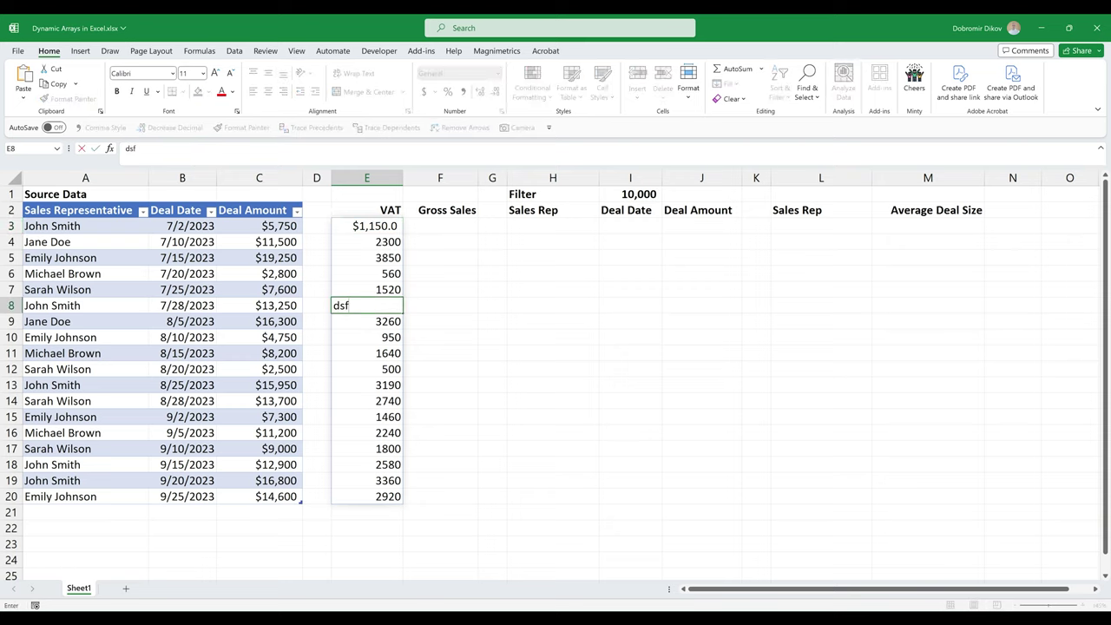
{"action": "key", "text": "Escape"}
{"action": "left_click", "coordinate": [379, 289]}
{"action": "type", "text": "s"}
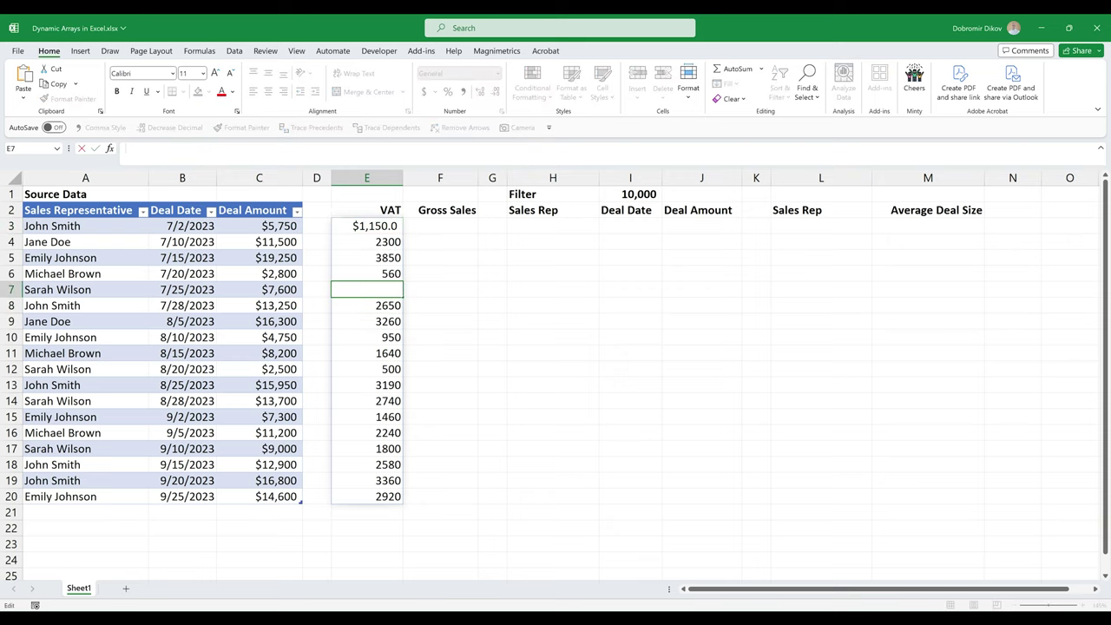
{"action": "key", "text": "Escape"}
{"action": "left_click", "coordinate": [373, 338]}
{"action": "type", "text": "sd"}
{"action": "key", "text": "Return"}
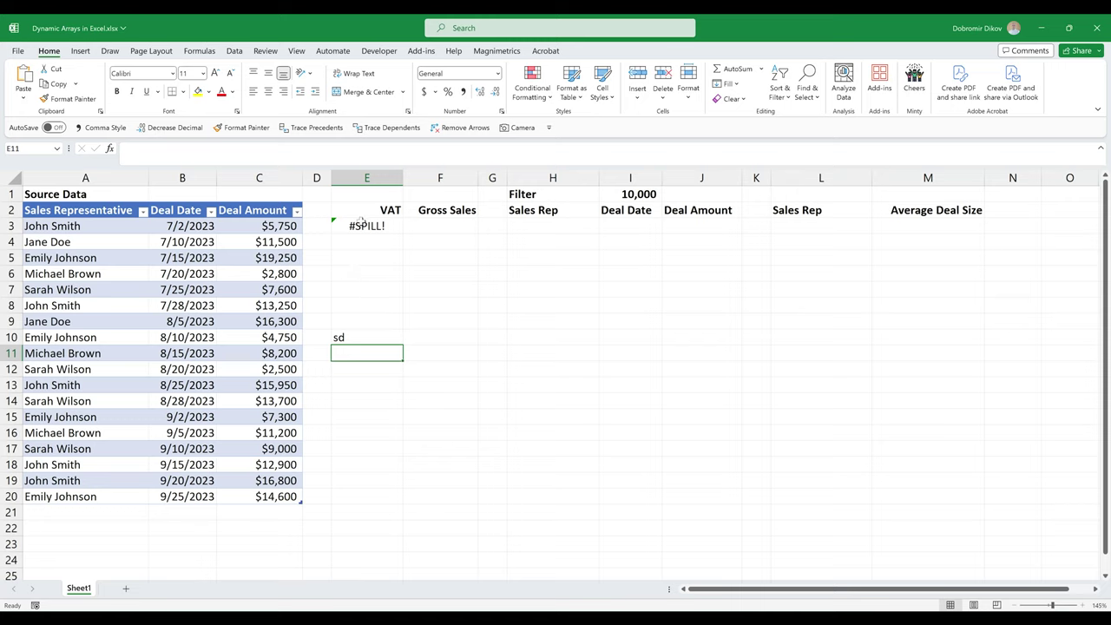
- Delete the E10 blocker, attempt deleting spilled E7, and dismiss the warning
{"action": "left_click", "coordinate": [360, 336]}
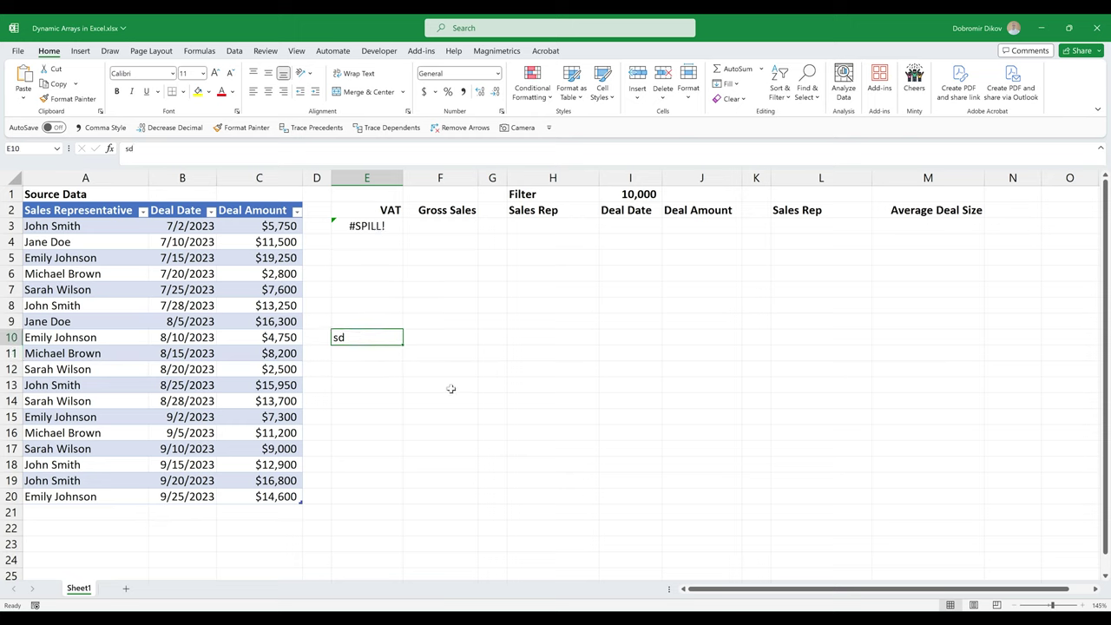
{"action": "key", "text": "Delete"}
{"action": "left_click", "coordinate": [388, 290]}
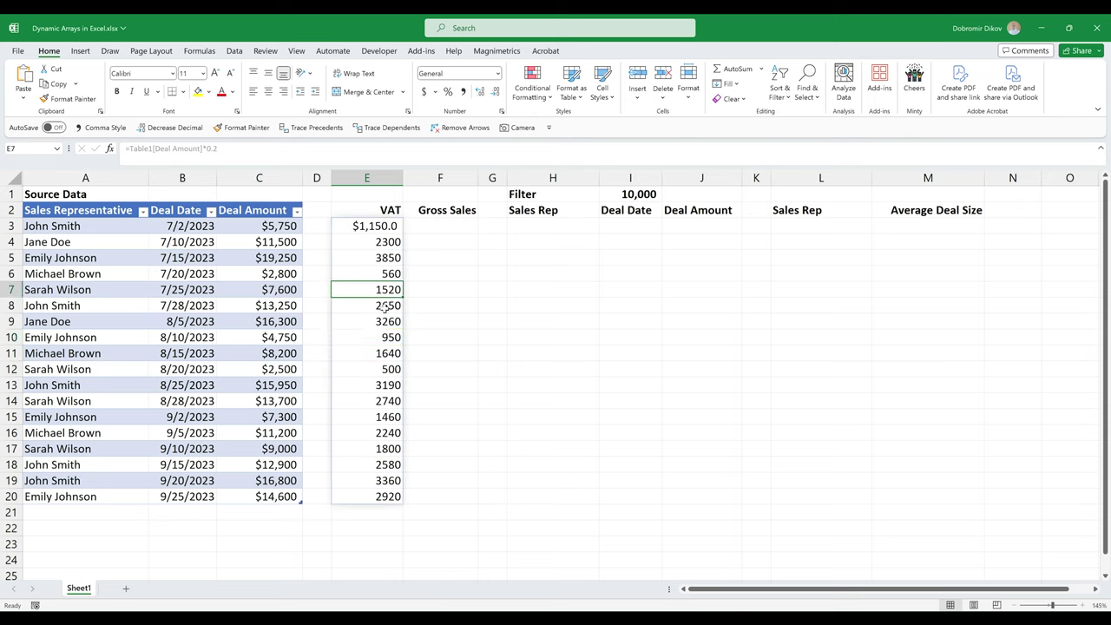
{"action": "key", "text": "Delete"}
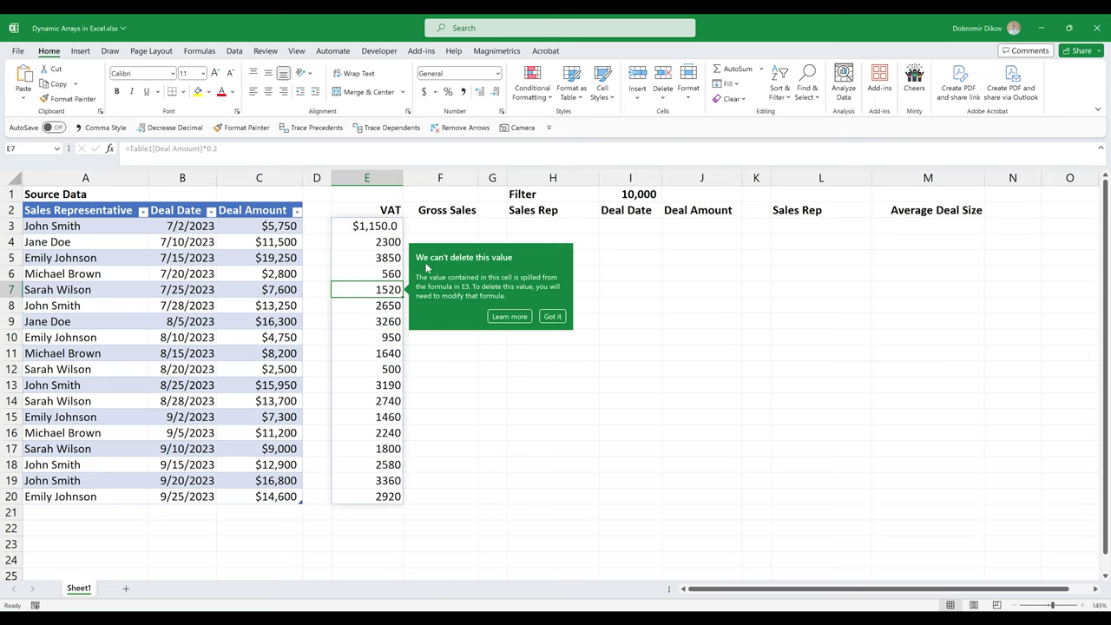
{"action": "left_click", "coordinate": [552, 316]}
{"action": "left_click", "coordinate": [391, 231]}
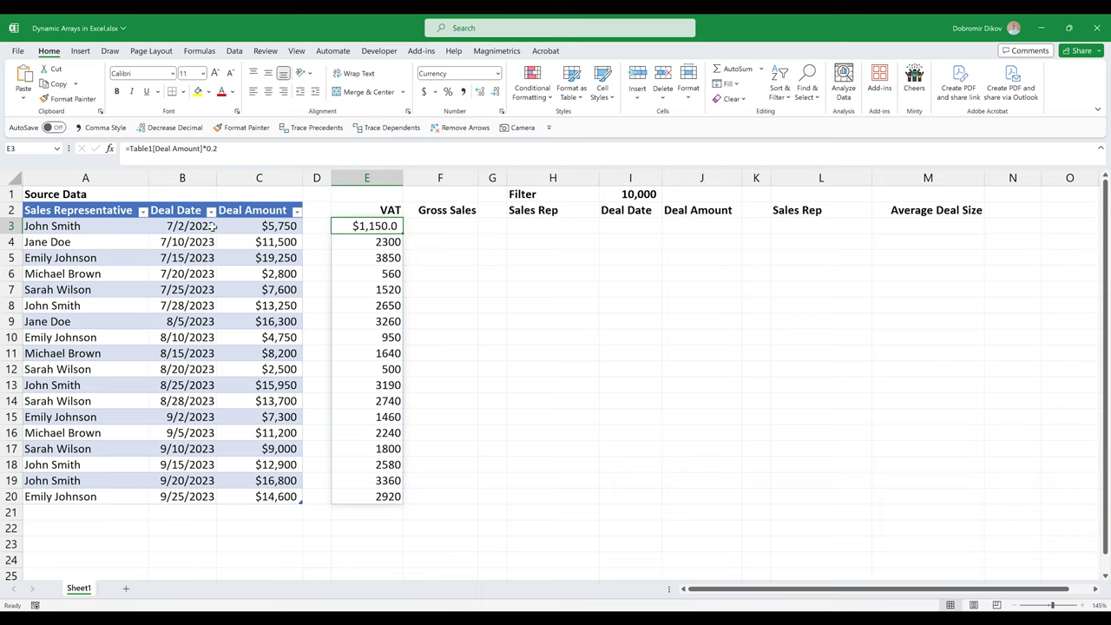
{"action": "double_click", "coordinate": [360, 227]}
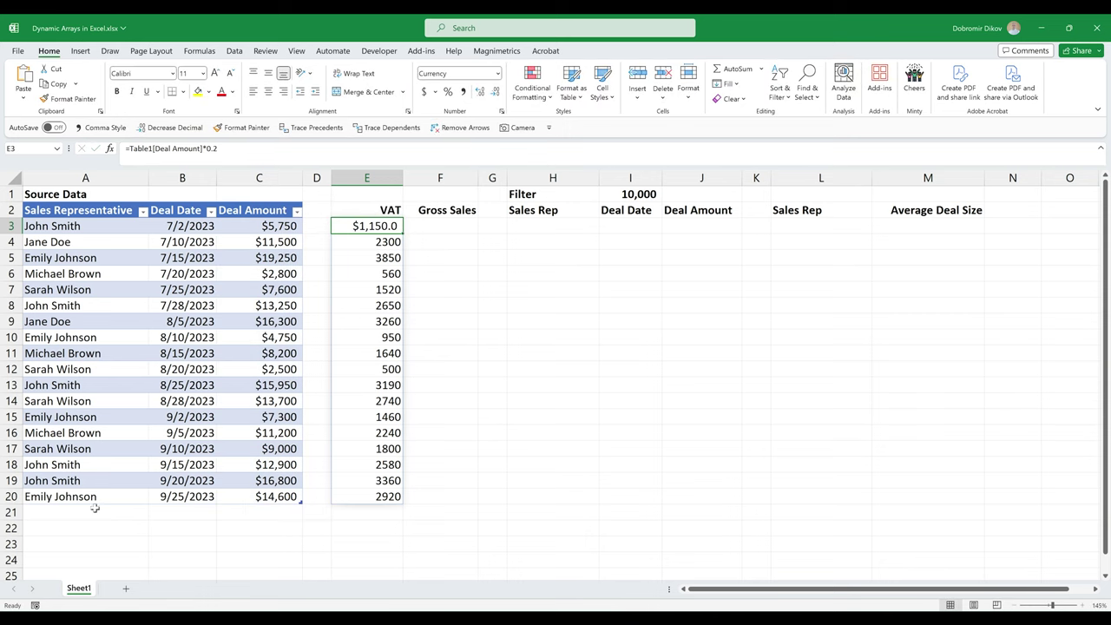
- Add a new table row using the A15 rep name and a 5000 Deal Amount
{"action": "left_click", "coordinate": [92, 513]}
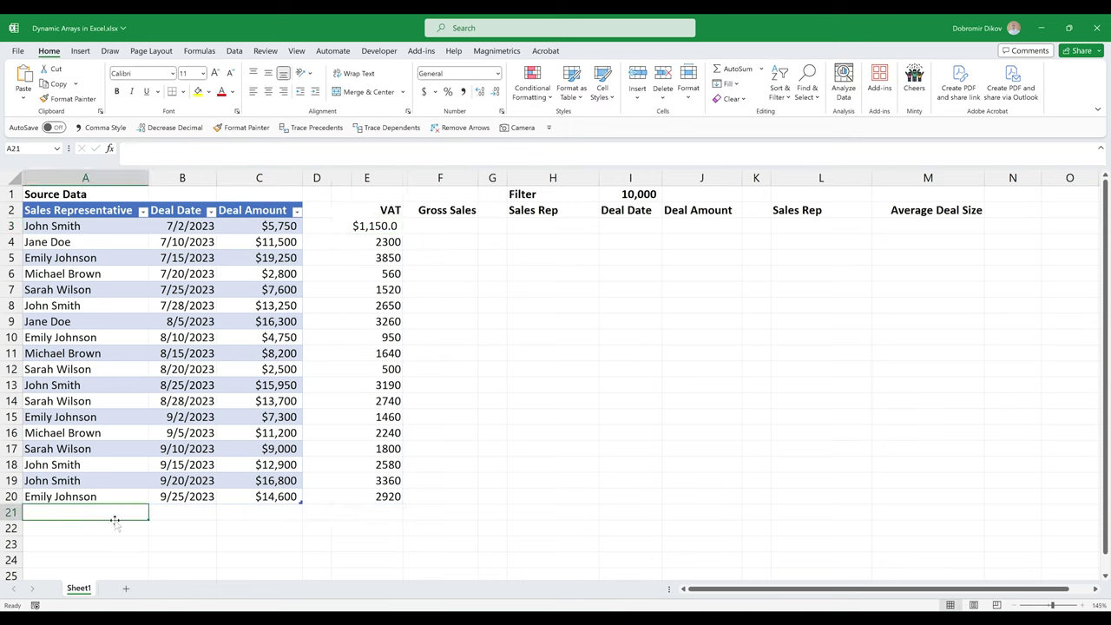
{"action": "left_click", "coordinate": [68, 419]}
{"action": "key", "text": "ctrl+c"}
{"action": "left_click", "coordinate": [87, 510]}
{"action": "key", "text": "ctrl+v"}
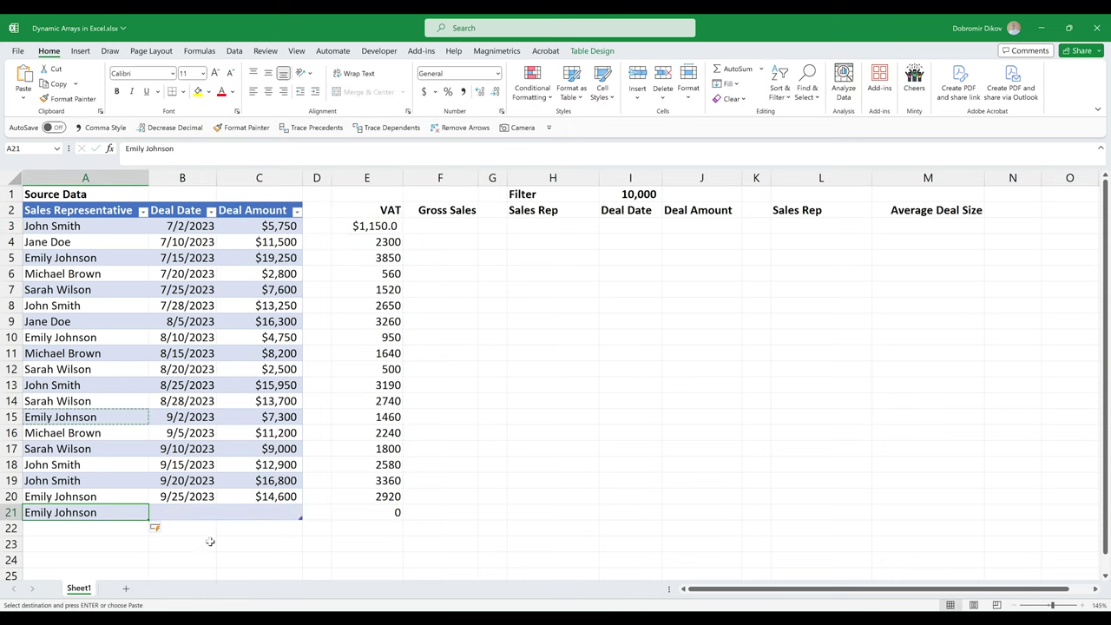
{"action": "left_click", "coordinate": [272, 514]}
{"action": "type", "text": "5000"}
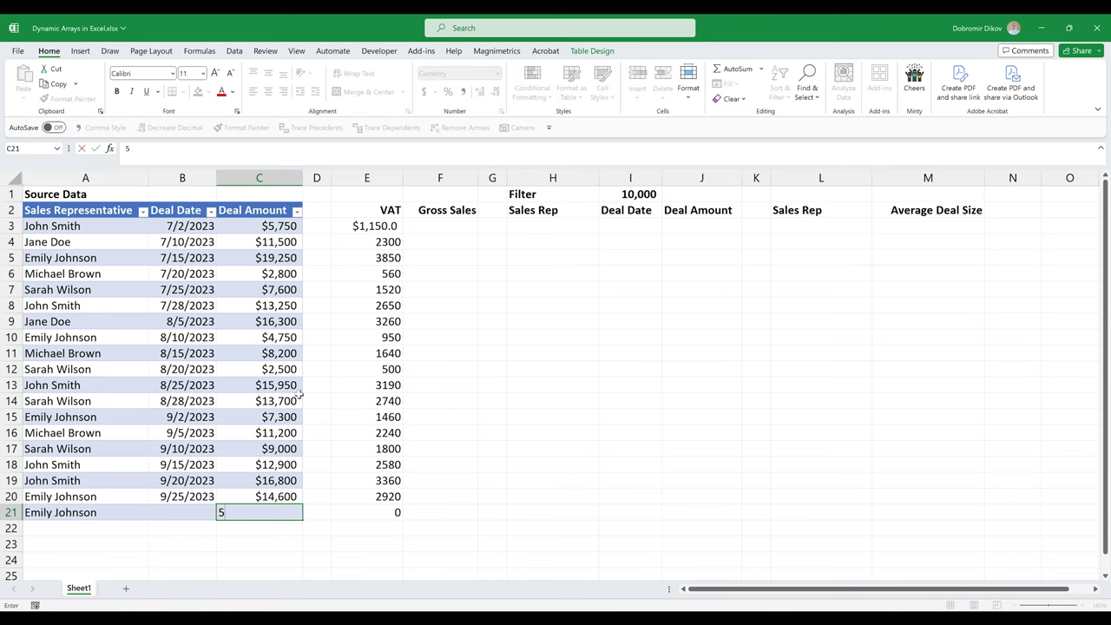
{"action": "key", "text": "Return"}
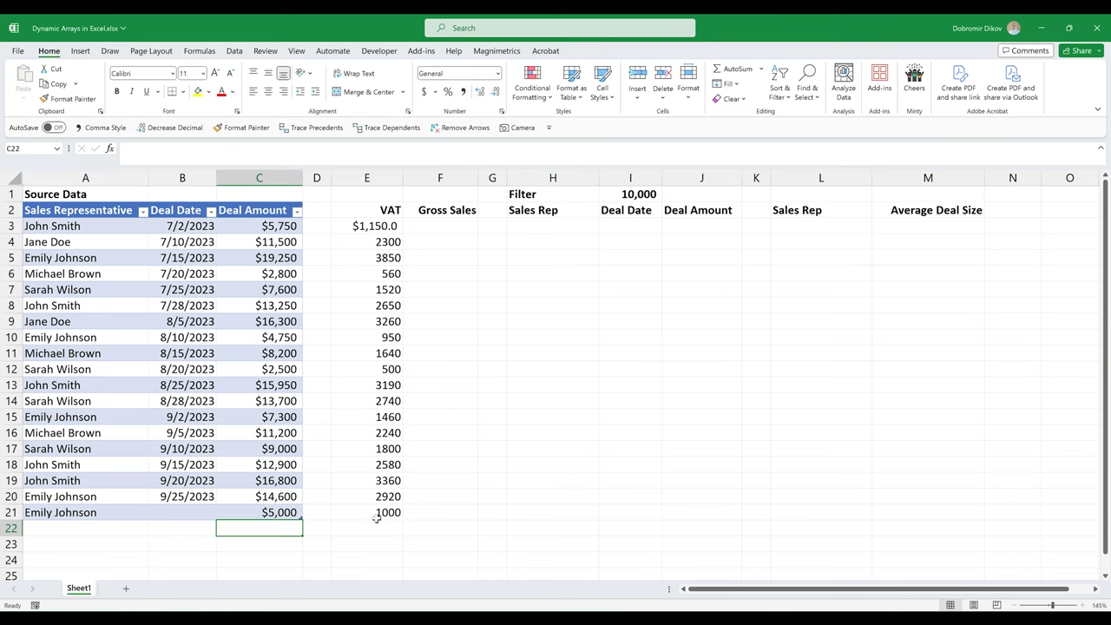
- Build =Table1[Deal Amount]+E3# in F3 so Gross Sales spills beside VAT
{"action": "left_click", "coordinate": [423, 225]}
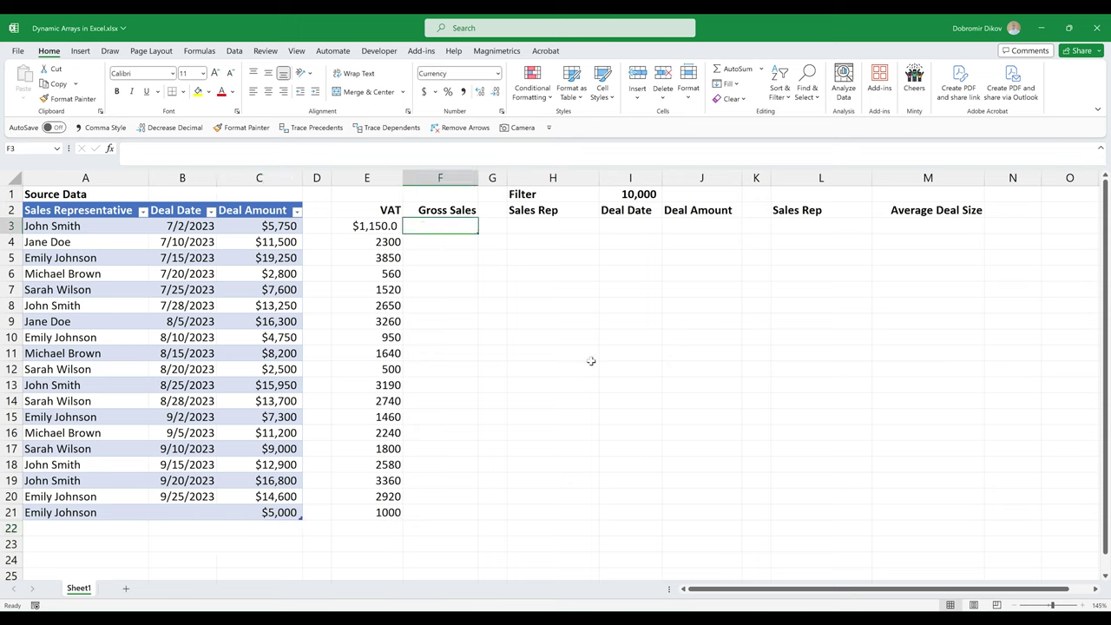
{"action": "type", "text": "="}
{"action": "key", "text": "Left"}
{"action": "key", "text": "Left"}
{"action": "key", "text": "Left"}
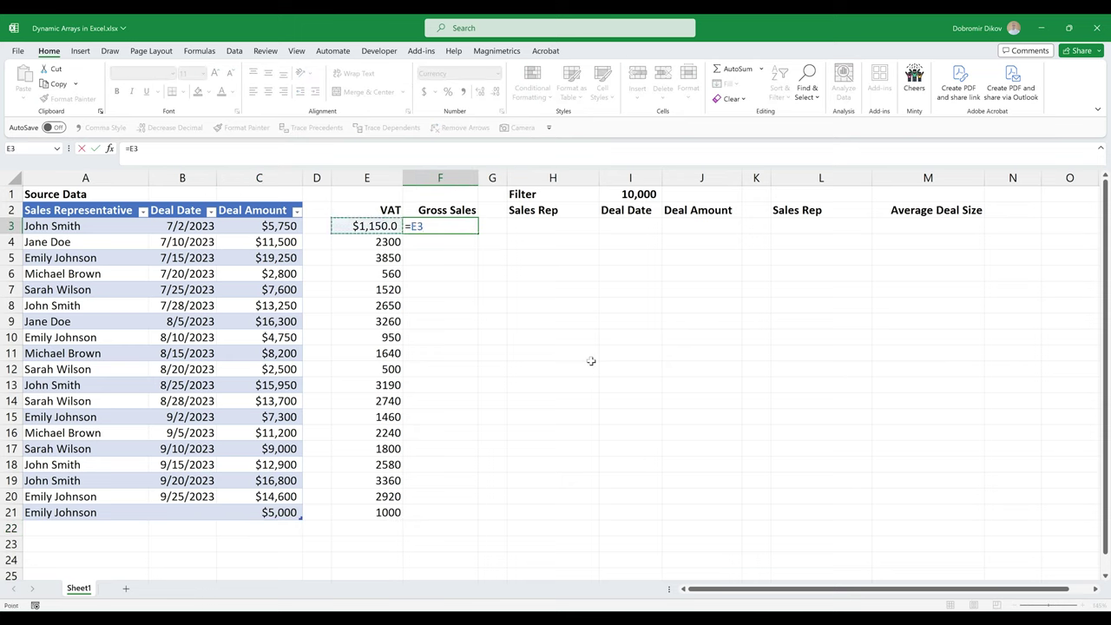
{"action": "key", "text": "ctrl+shift+Down"}
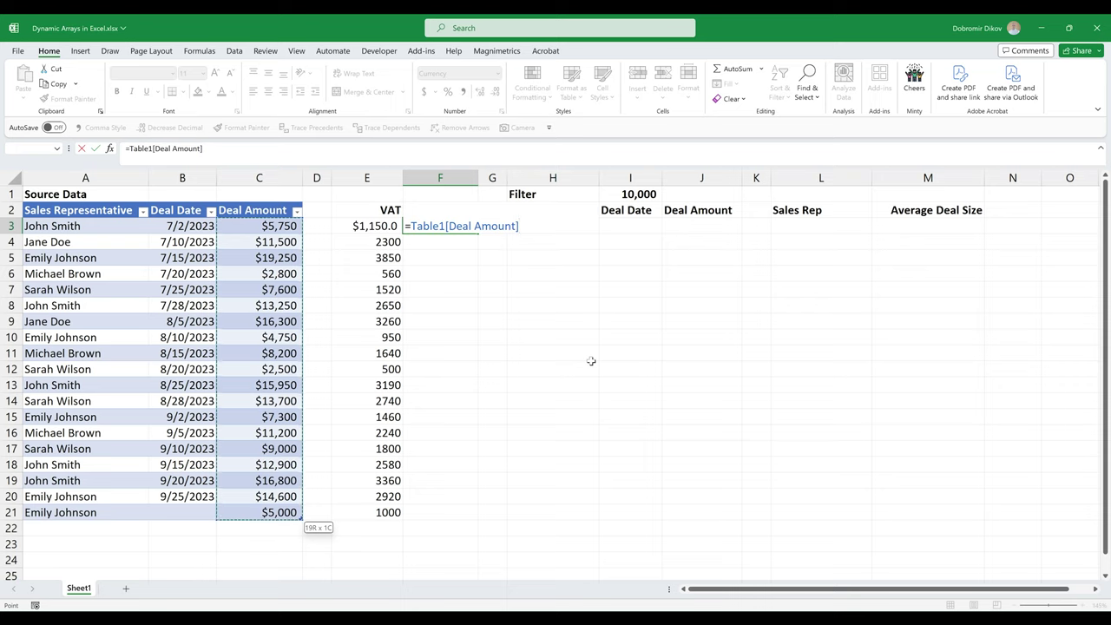
{"action": "type", "text": "+"}
{"action": "key", "text": "Left"}
{"action": "key", "text": "ctrl+shift+Down"}
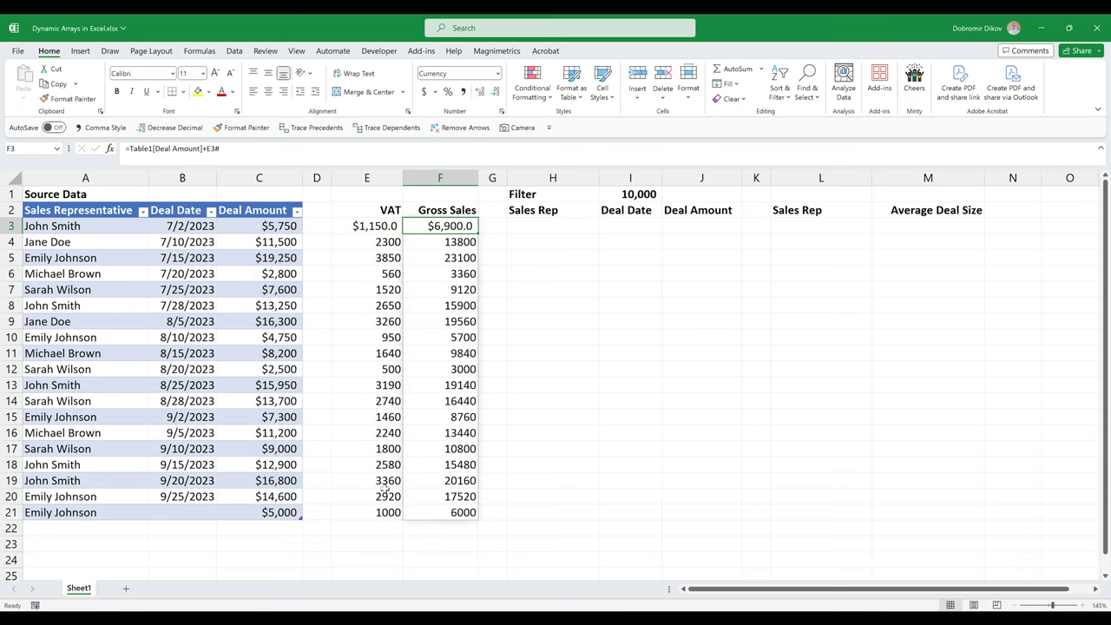
{"action": "key", "text": "ctrl+Down"}
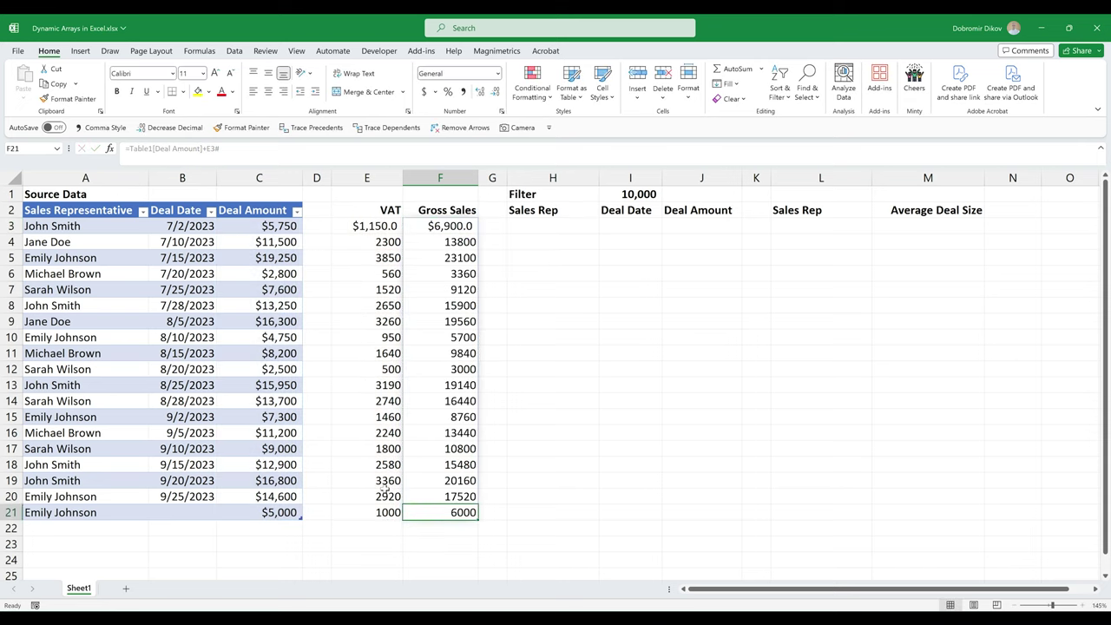
{"action": "key", "text": "Left"}
- Select and delete the last $5,000 deal row from the table
{"action": "key", "text": "Right"}
{"action": "scroll", "coordinate": [278, 472], "scroll_direction": "down", "scroll_amount": 2}
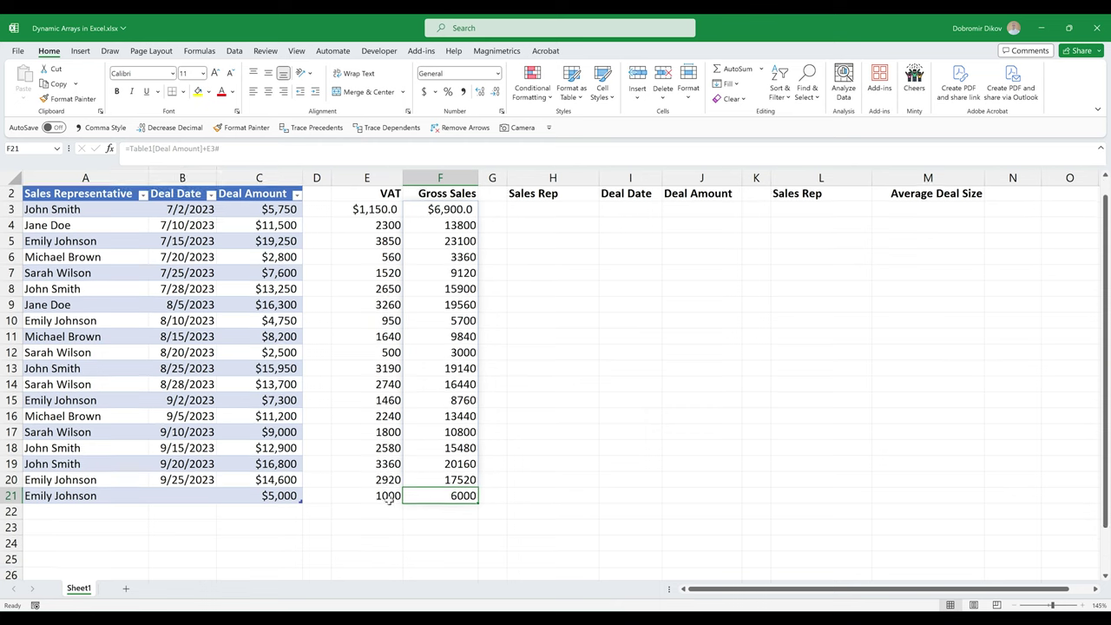
{"action": "scroll", "coordinate": [278, 472], "scroll_direction": "up", "scroll_amount": 1}
{"action": "left_click_drag", "start_coordinate": [268, 466], "coordinate": [52, 466]}
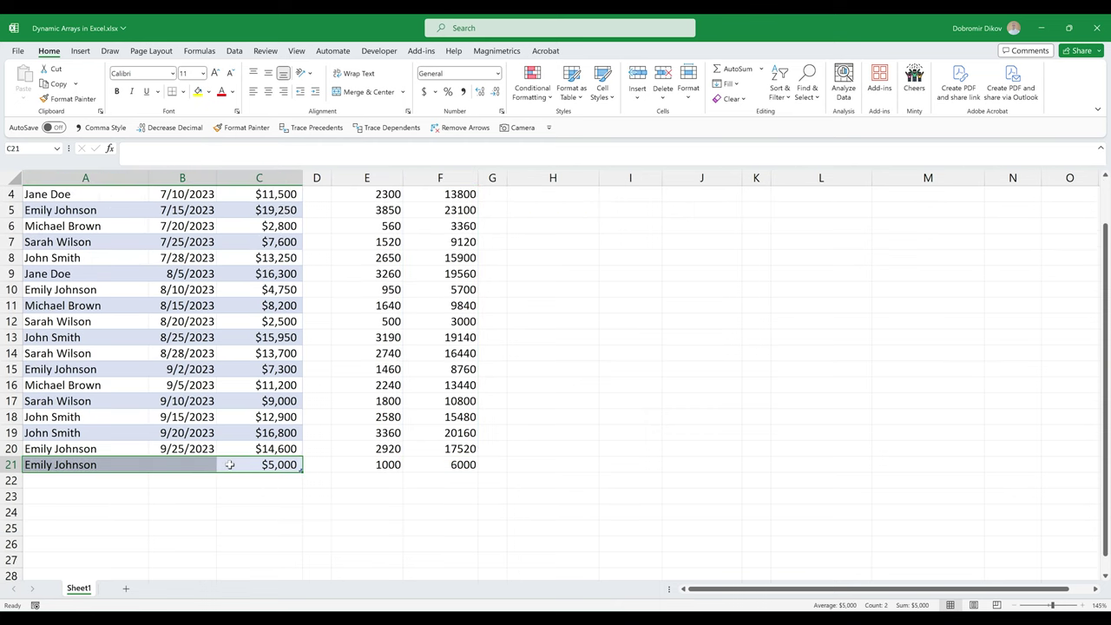
{"action": "key", "text": "ctrl+minus"}
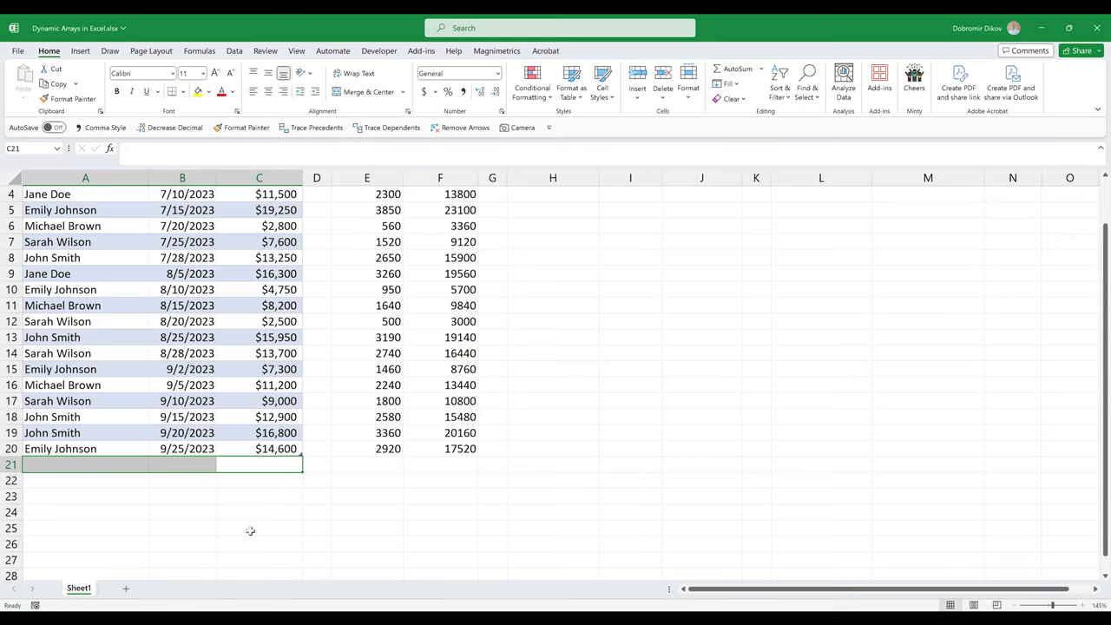
- Undo a stray entry in F21 and check the Gross Sales values end at row 20
{"action": "scroll", "coordinate": [249, 528], "scroll_direction": "up", "scroll_amount": 1}
{"action": "left_click", "coordinate": [375, 514]}
{"action": "left_click", "coordinate": [456, 514]}
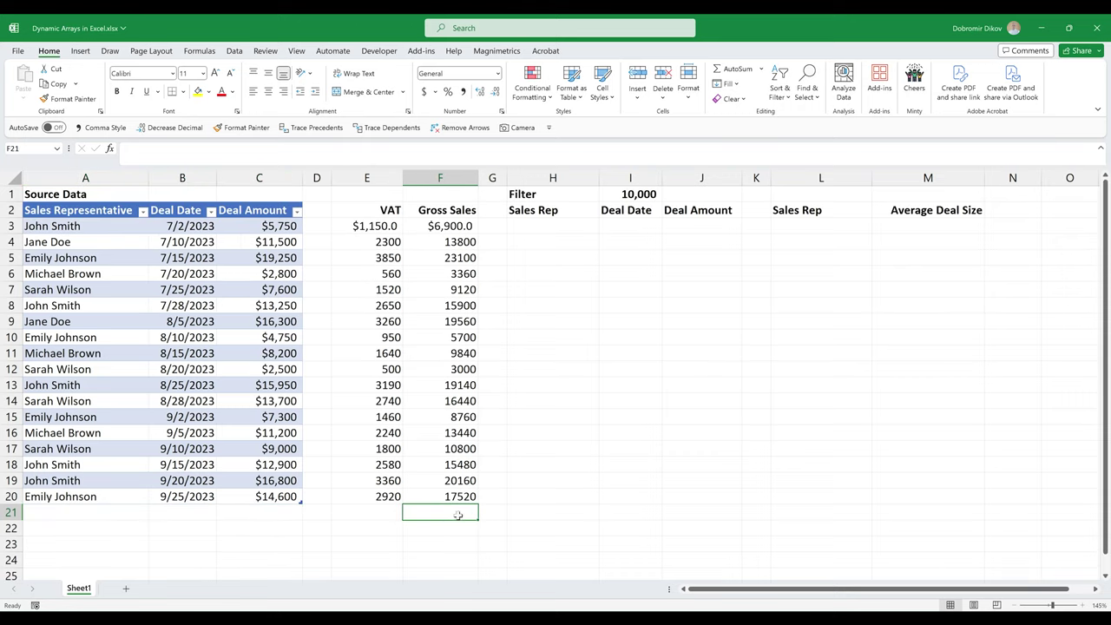
{"action": "type", "text": "s"}
{"action": "key", "text": "Return"}
{"action": "key", "text": "ctrl+z"}
{"action": "left_click", "coordinate": [439, 544]}
{"action": "key", "text": "Down"}
{"action": "left_click", "coordinate": [417, 454]}
{"action": "left_click", "coordinate": [458, 483]}
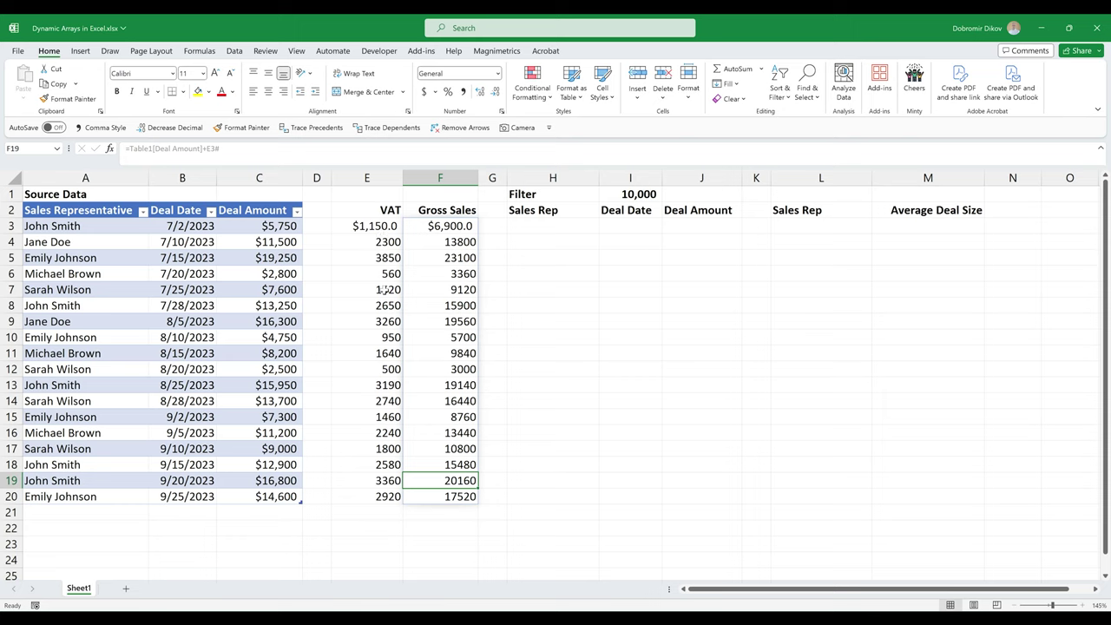
- Select C3:C20 to review the Deal Amount column
{"action": "left_click", "coordinate": [356, 514]}
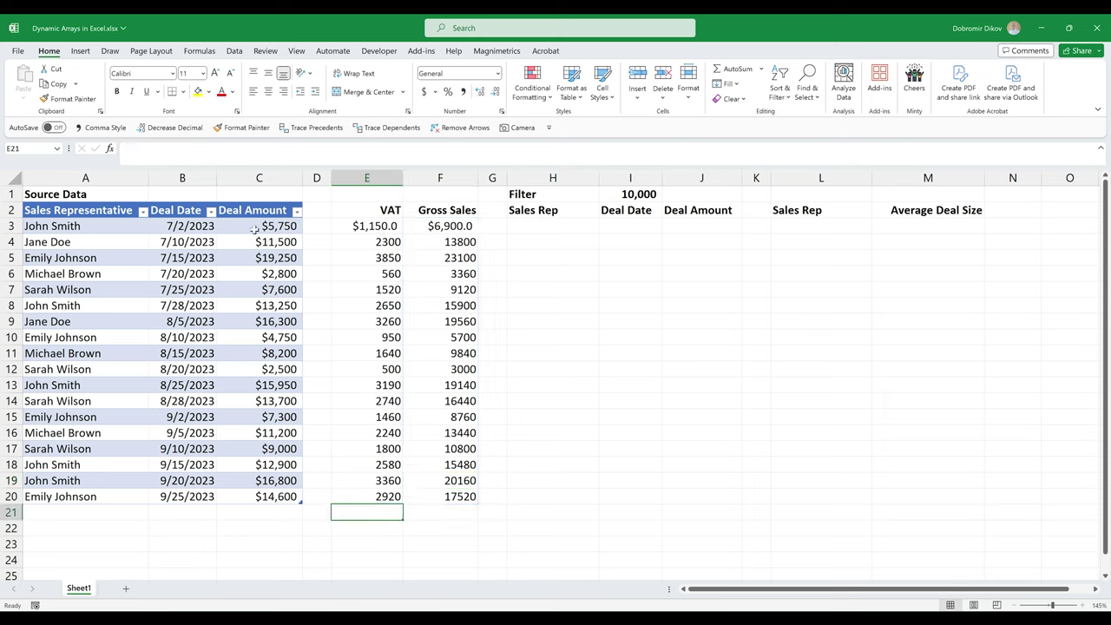
{"action": "left_click_drag", "start_coordinate": [258, 224], "coordinate": [252, 496]}
{"action": "left_click", "coordinate": [250, 525]}
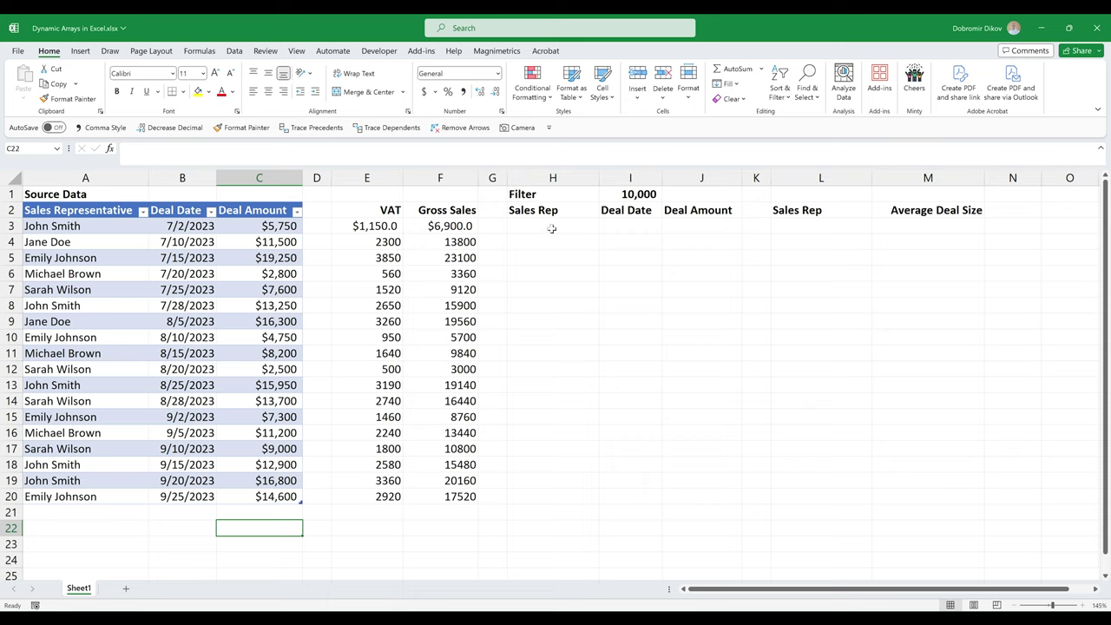
{"action": "left_click", "coordinate": [551, 229]}
- Enter =FILTER(Table1,Table1[Deal Amount]>I1) in H3 to list big deals
{"action": "type", "text": "=fi"}
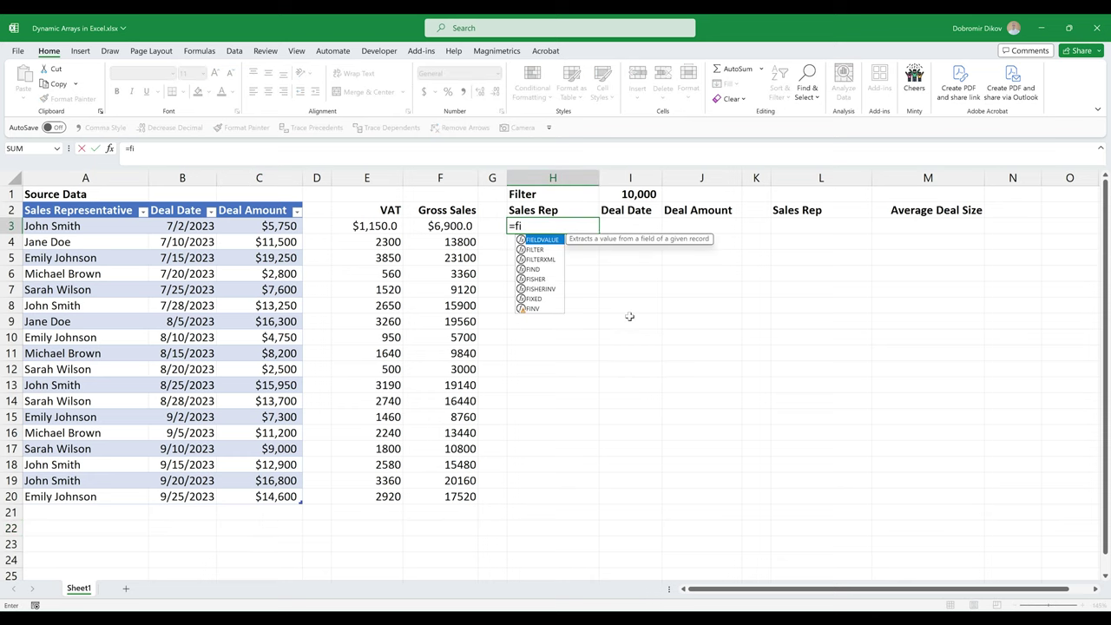
{"action": "type", "text": "lter"}
{"action": "key", "text": "Tab"}
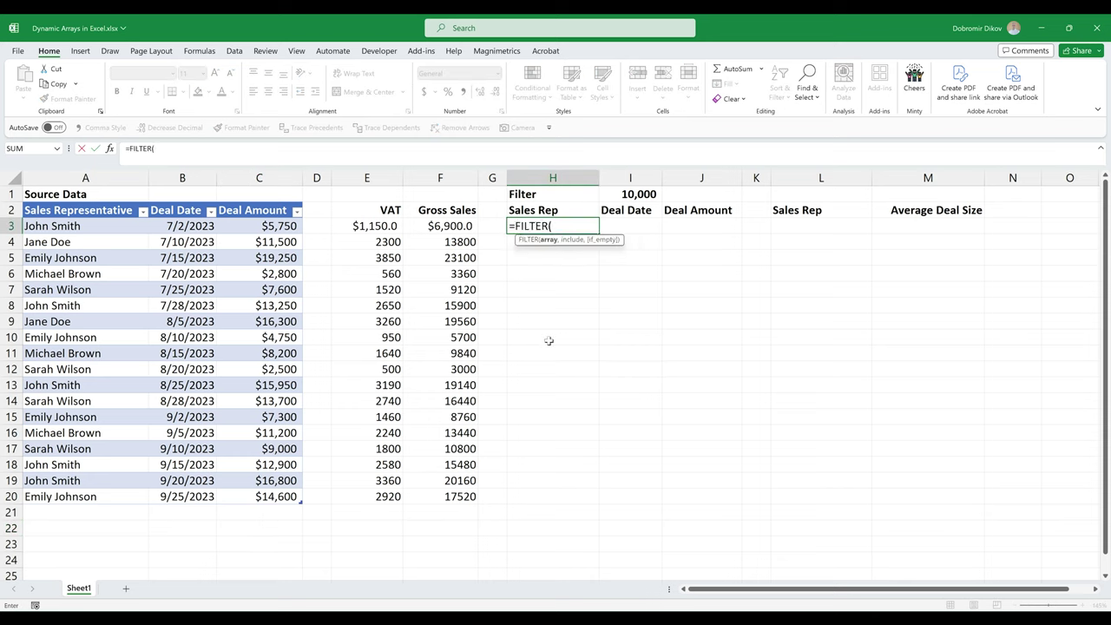
{"action": "left_click_drag", "start_coordinate": [39, 226], "coordinate": [233, 497]}
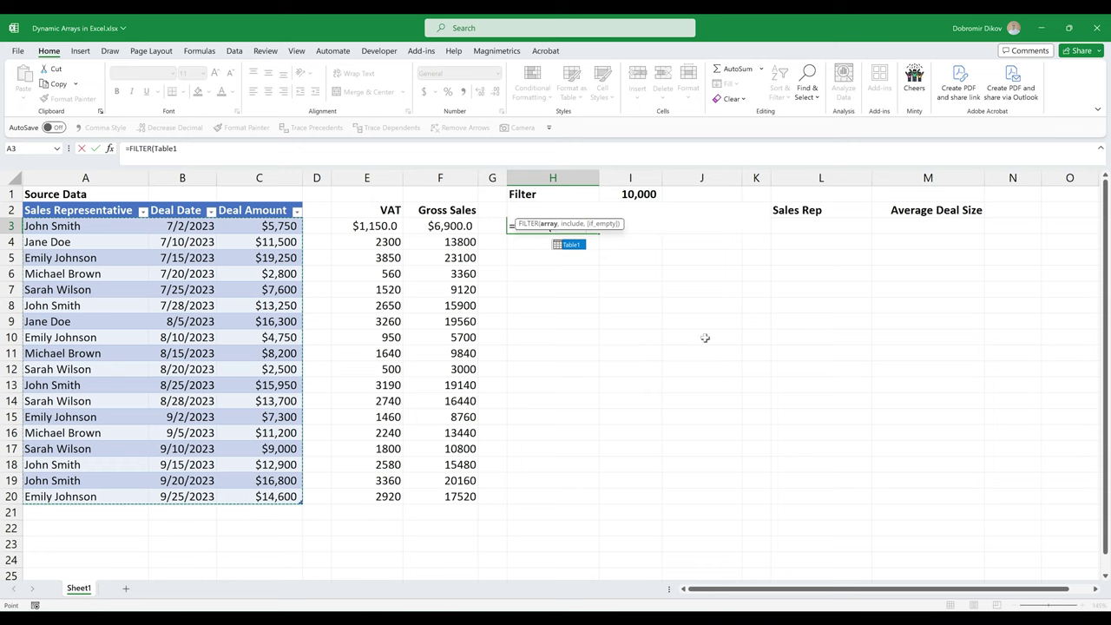
{"action": "key", "text": "F2"}
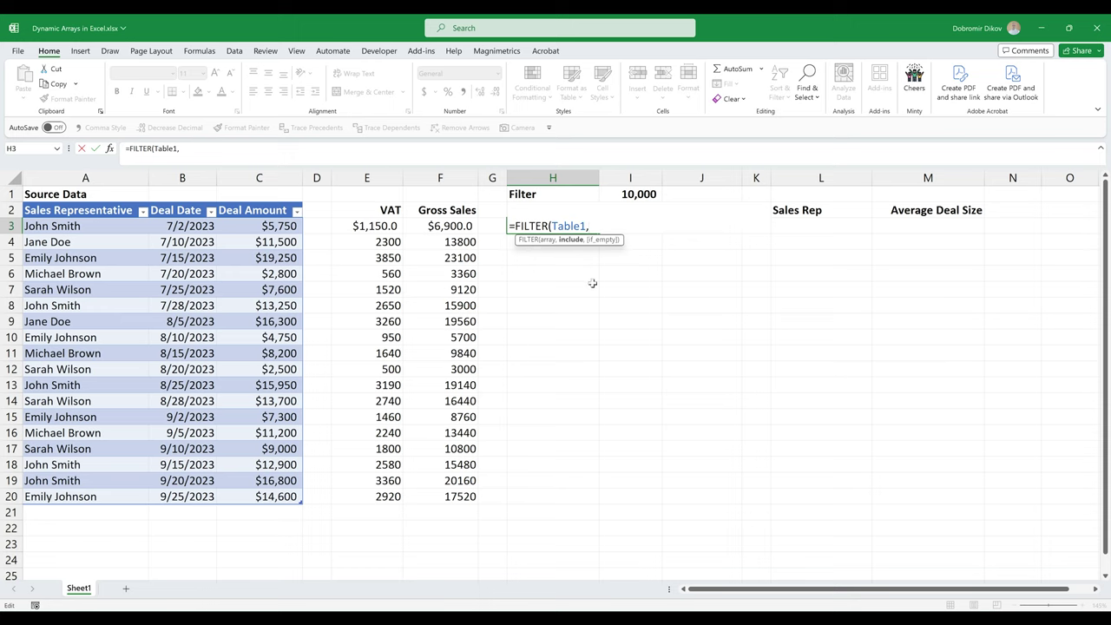
{"action": "left_click_drag", "start_coordinate": [298, 231], "coordinate": [276, 497]}
{"action": "type", "text": ">"}
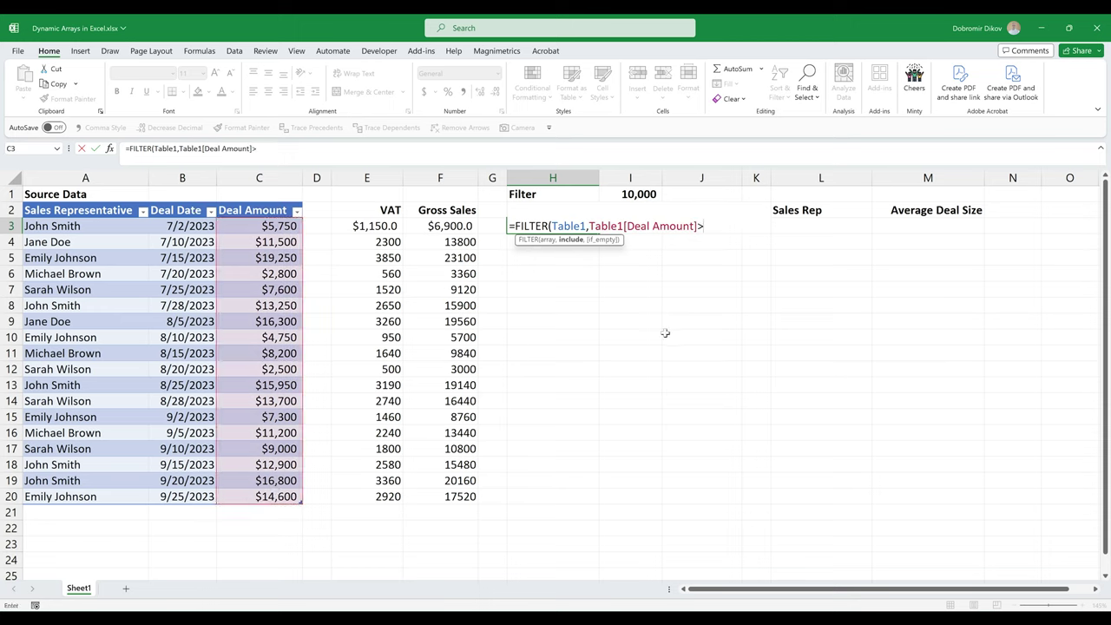
{"action": "left_click", "coordinate": [632, 195]}
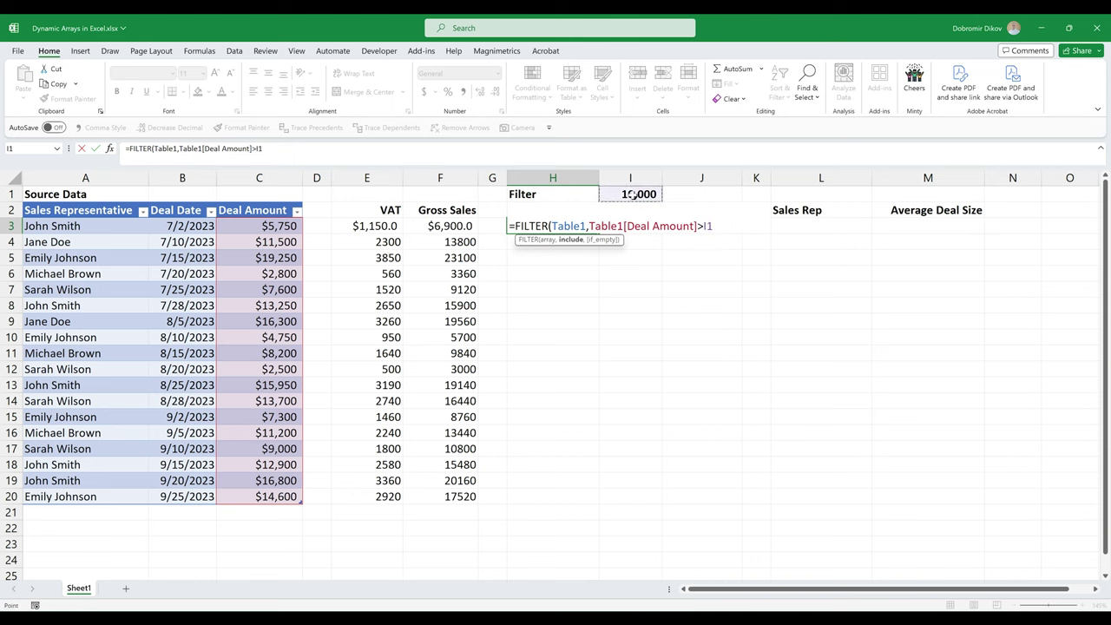
{"action": "key", "text": "Return"}
- Format the filtered Deal Date values I3:I12 as Date
{"action": "key", "text": "Right"}
{"action": "key", "text": "Right"}
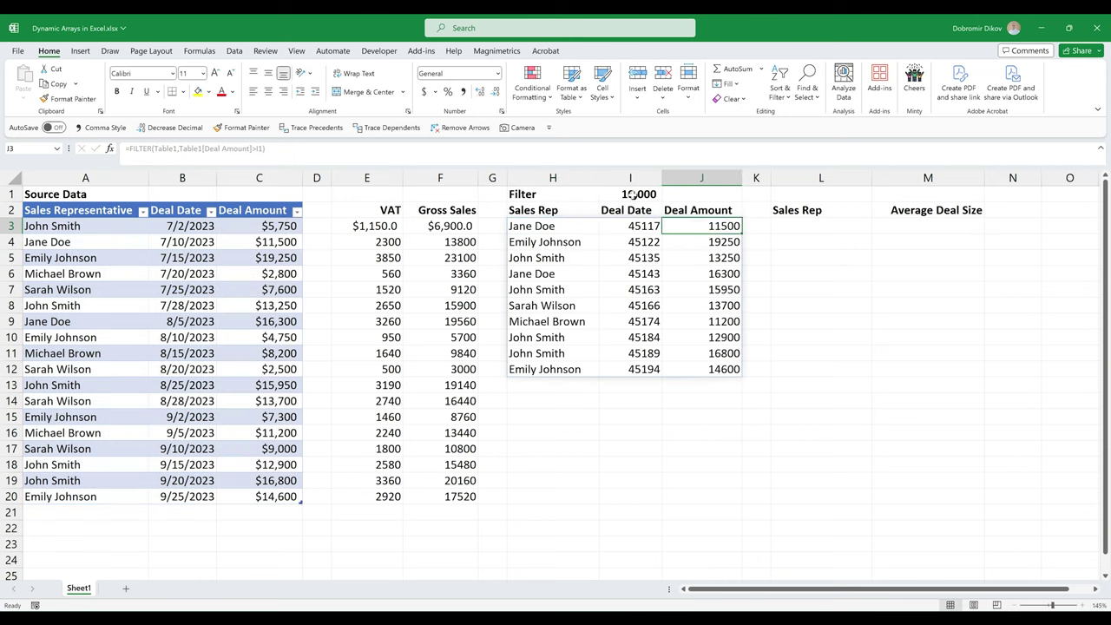
{"action": "key", "text": "Left"}
{"action": "key", "text": "Right"}
{"action": "key", "text": "Down"}
{"action": "key", "text": "Down"}
{"action": "key", "text": "Down"}
{"action": "key", "text": "Down"}
{"action": "key", "text": "Down"}
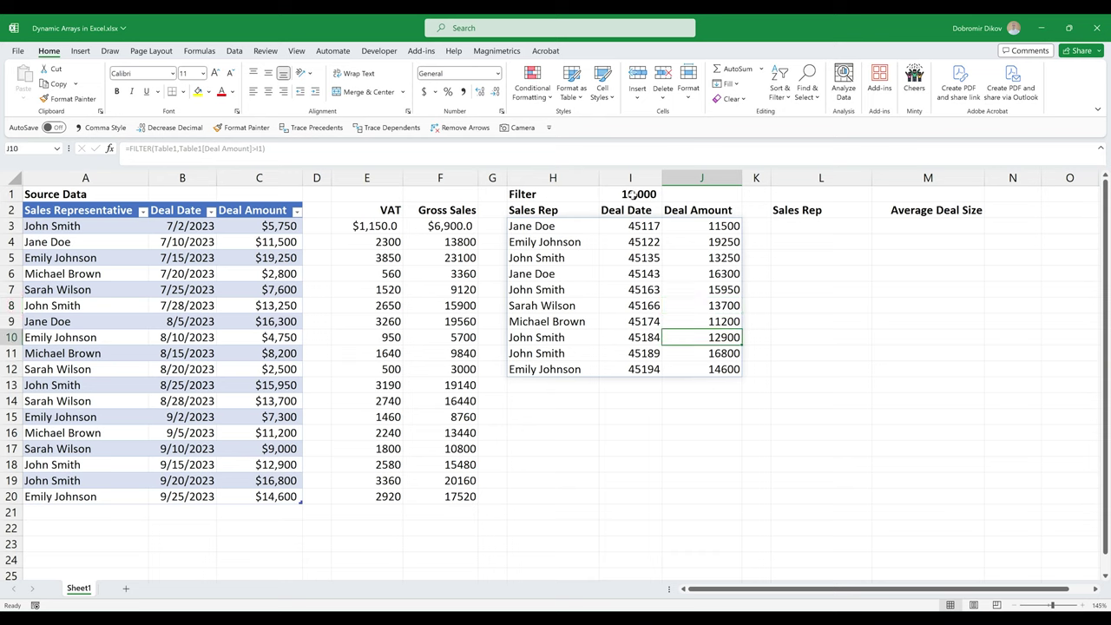
{"action": "key", "text": "Up"}
{"action": "key", "text": "Up"}
{"action": "key", "text": "Up"}
{"action": "key", "text": "Up"}
{"action": "key", "text": "Up"}
{"action": "key", "text": "Left"}
{"action": "key", "text": "ctrl+shift+Down"}
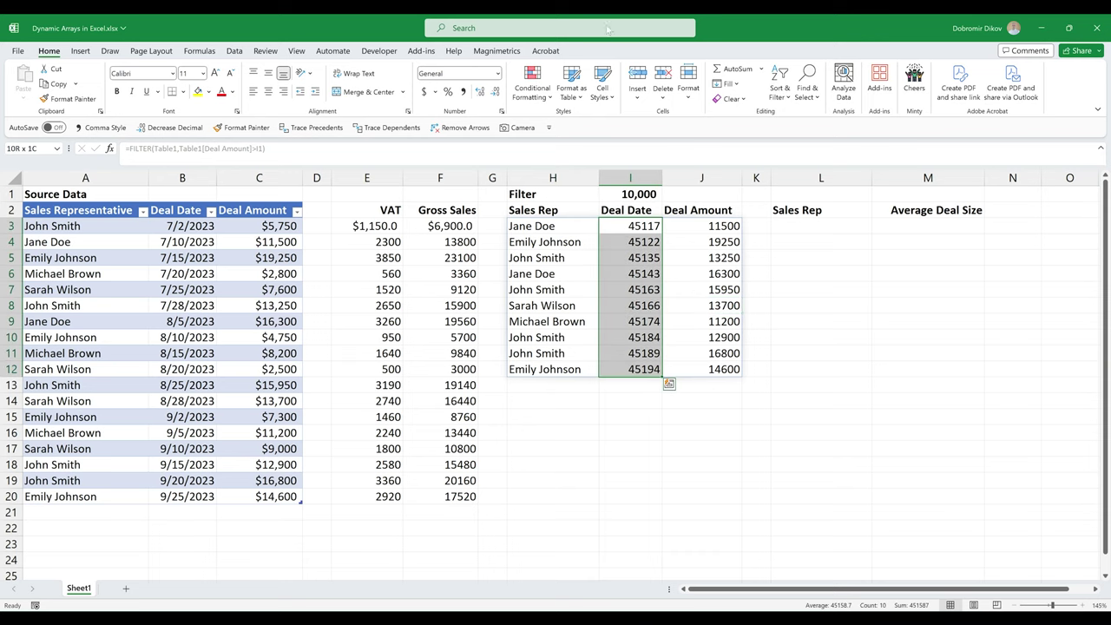
{"action": "left_click", "coordinate": [498, 73]}
{"action": "left_click", "coordinate": [469, 207]}
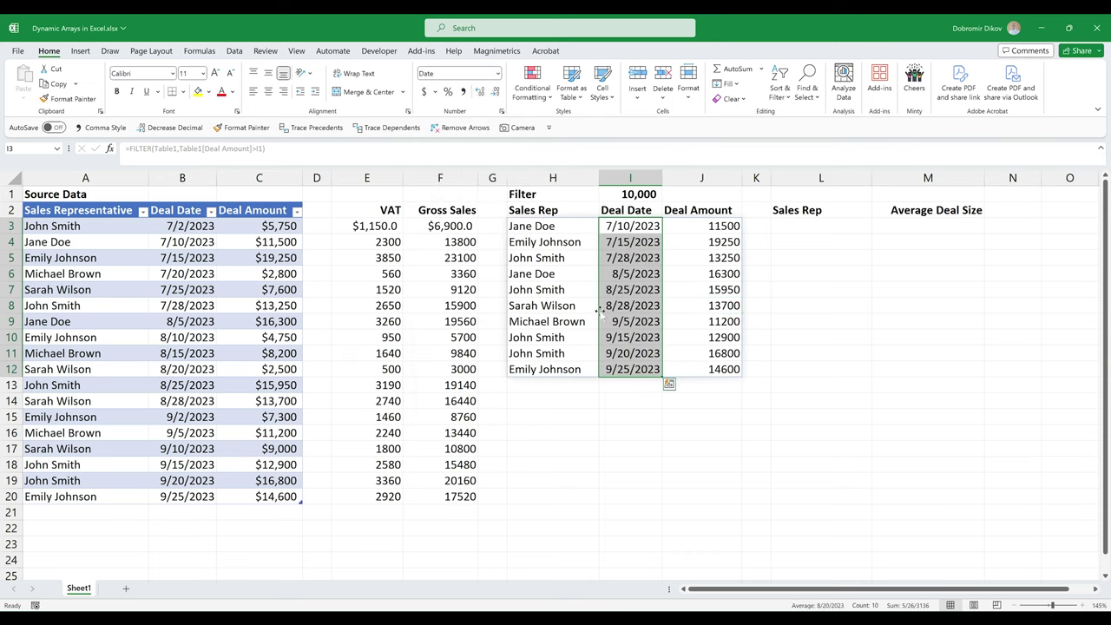
- Test the Filter value with 5,000, then restore it to 10000
{"action": "key", "text": "ctrl+Up"}
{"action": "type", "text": "5,00"}
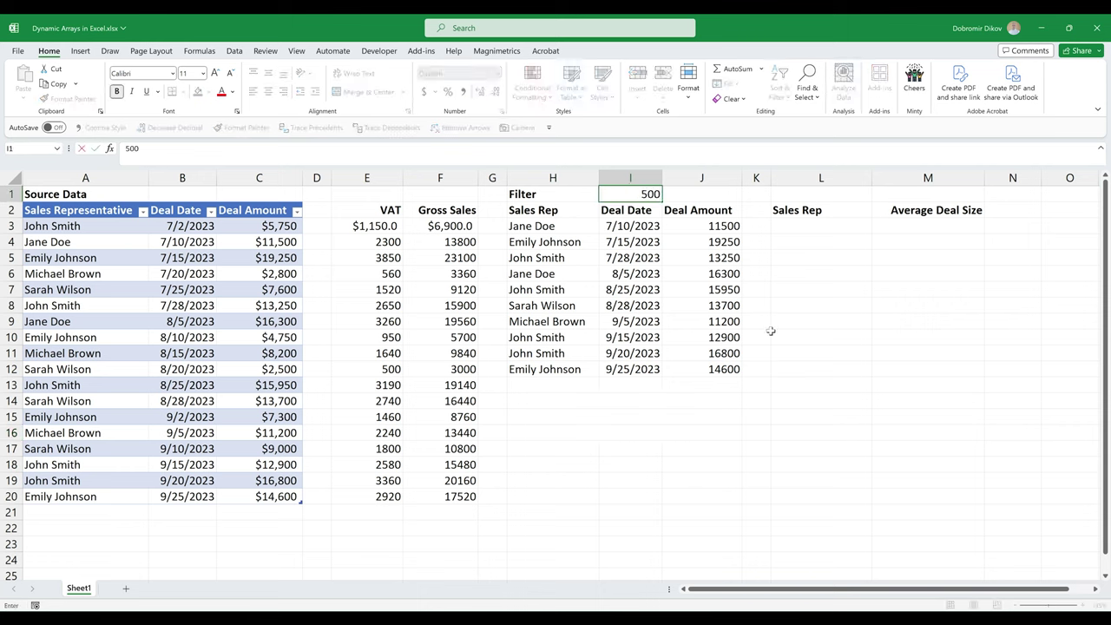
{"action": "type", "text": "0"}
{"action": "key", "text": "Return"}
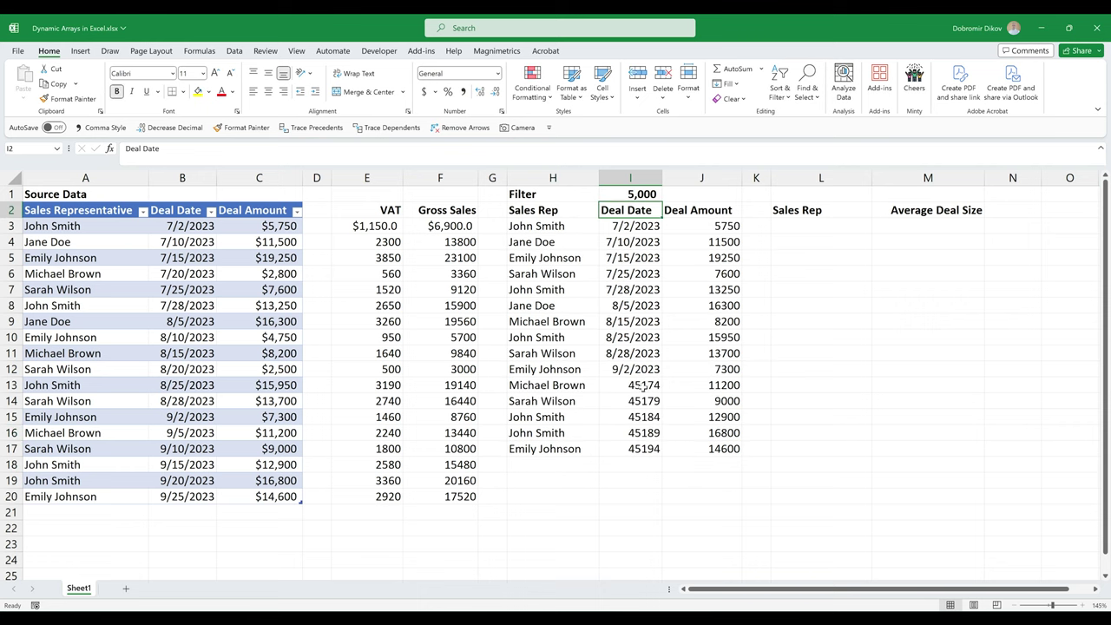
{"action": "left_click", "coordinate": [606, 391]}
{"action": "left_click", "coordinate": [630, 432]}
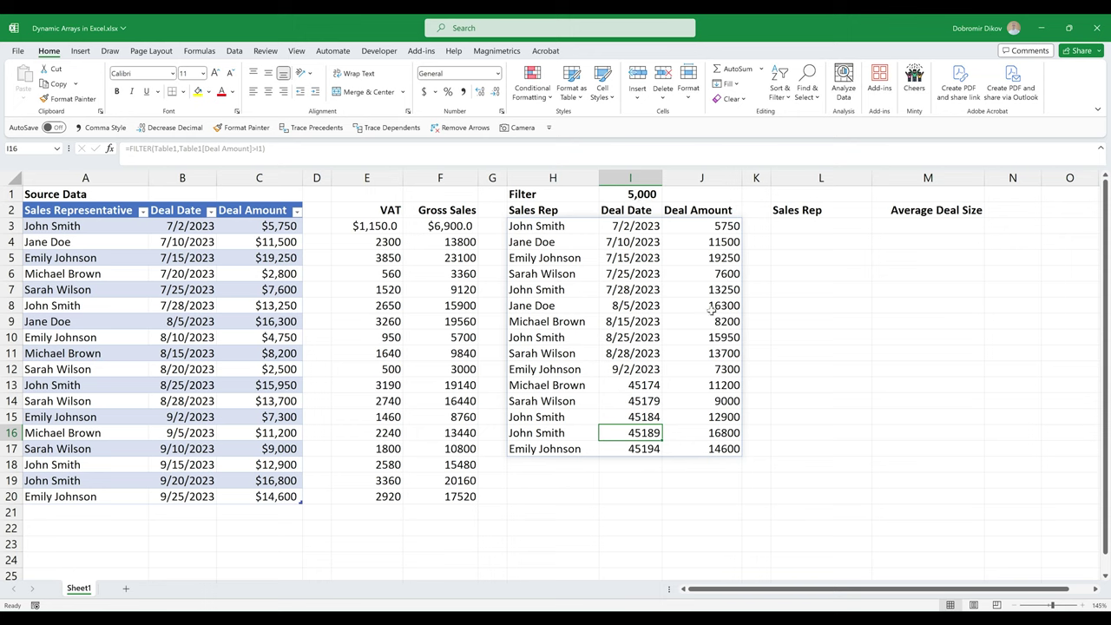
{"action": "left_click", "coordinate": [629, 194]}
{"action": "type", "text": "10000"}
{"action": "key", "text": "Return"}
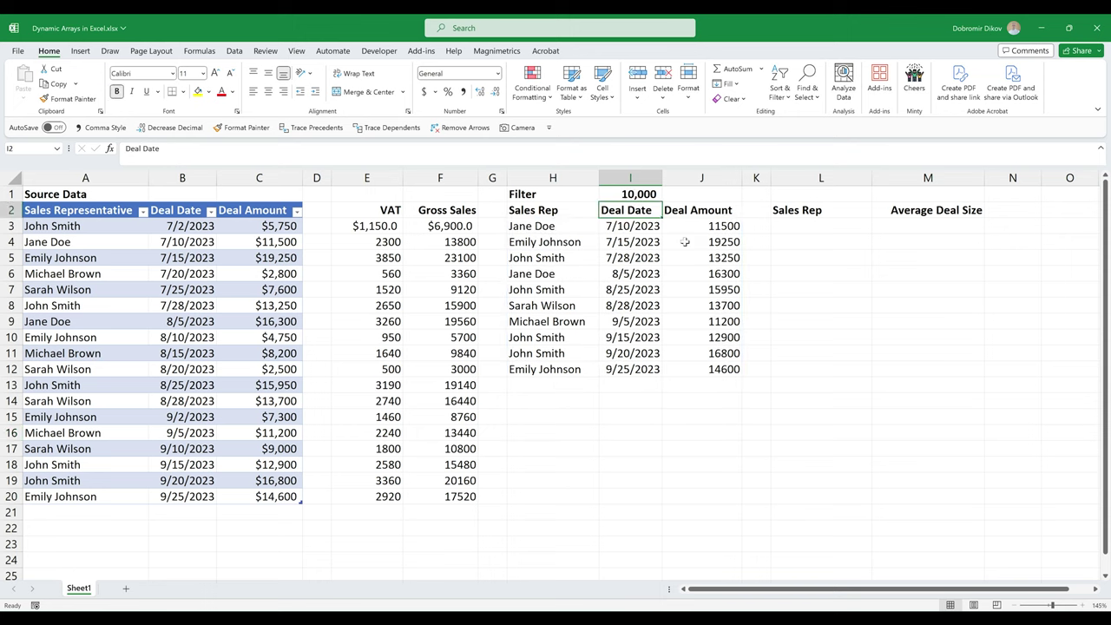
{"action": "left_click", "coordinate": [573, 226]}
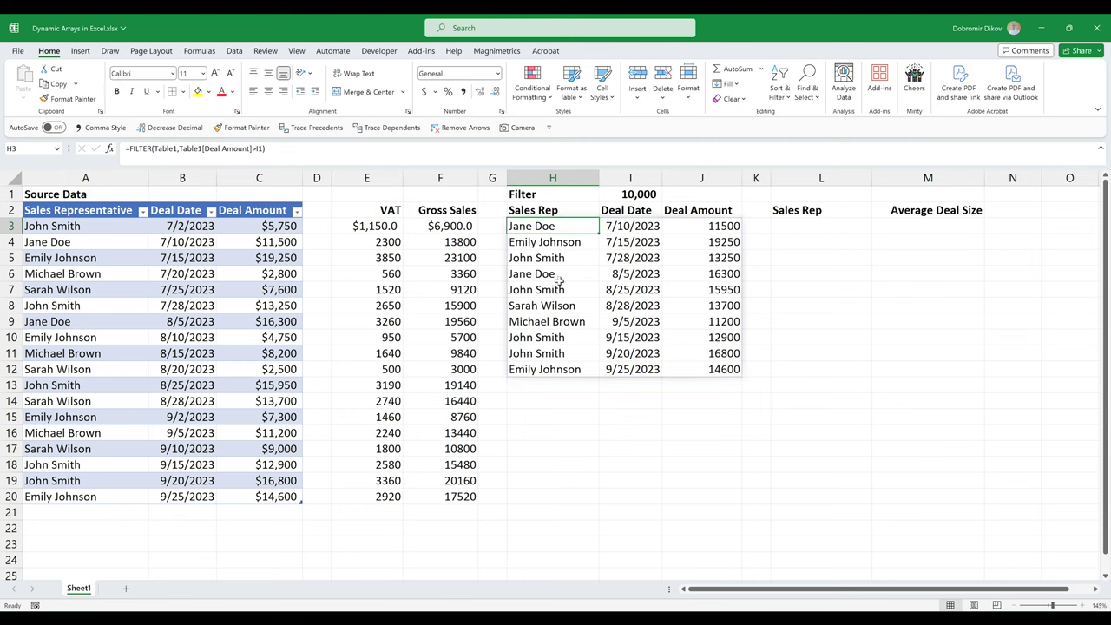
{"action": "key", "text": "F2"}
- Wrap the FILTER in SORT with -1 for largest first, and comma-format Deal Amounts
{"action": "type", "text": "sort("}
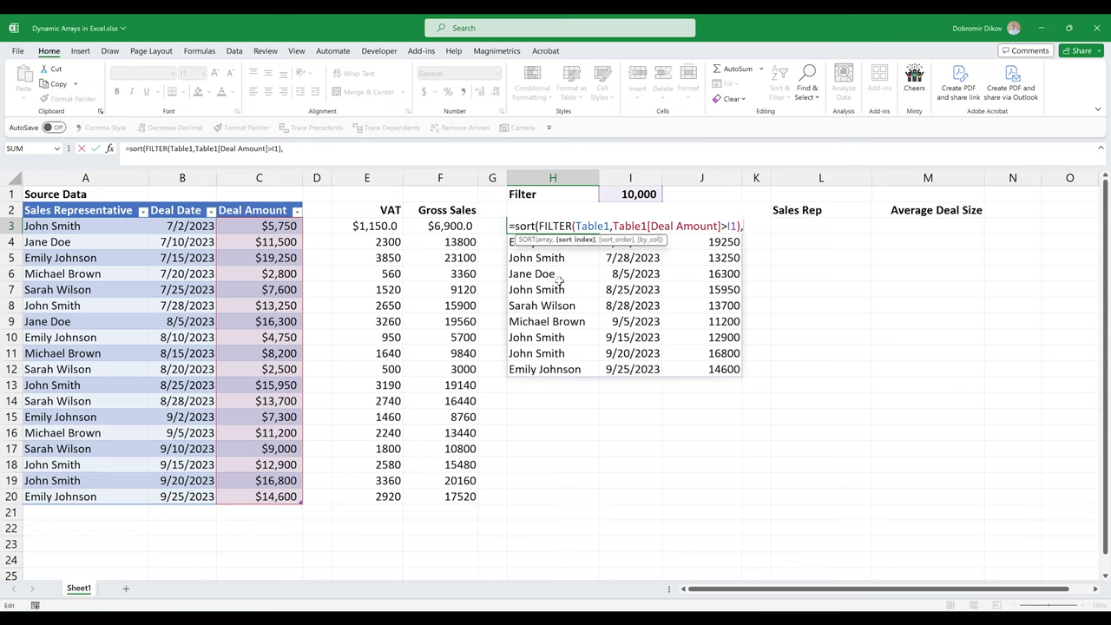
{"action": "type", "text": ","}
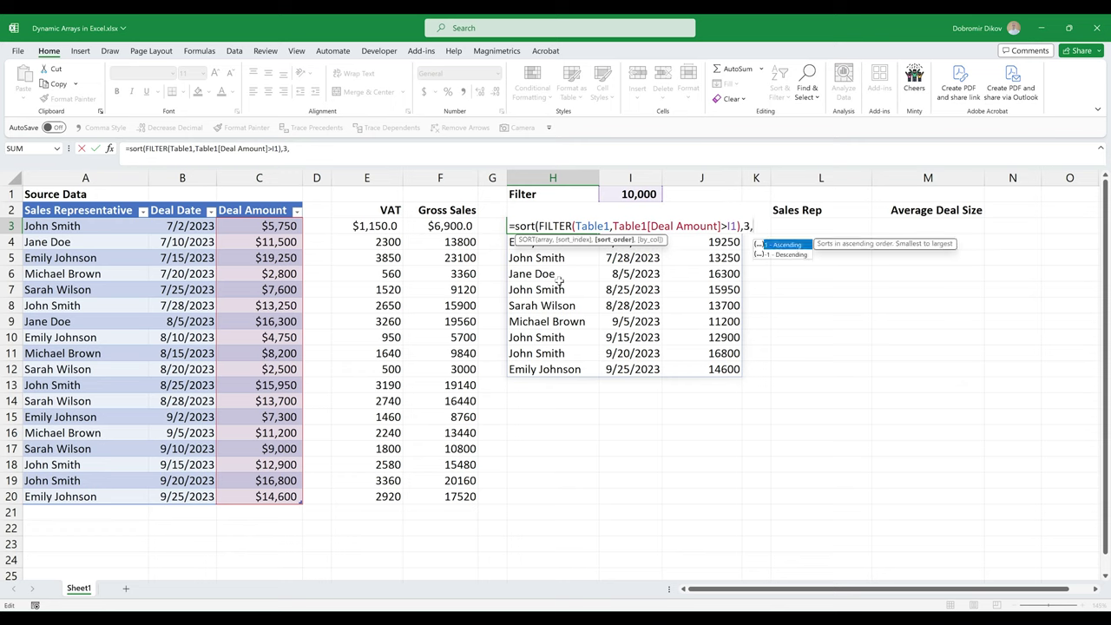
{"action": "type", "text": "-1"}
{"action": "key", "text": "Return"}
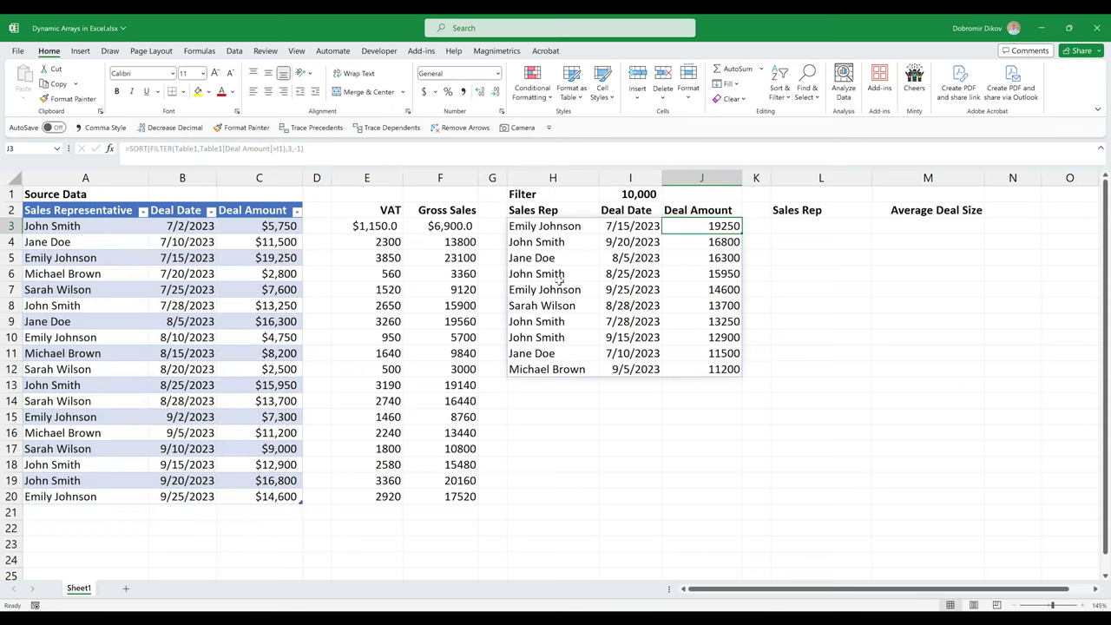
{"action": "key", "text": "ctrl+shift+1"}
{"action": "key", "text": "Down"}
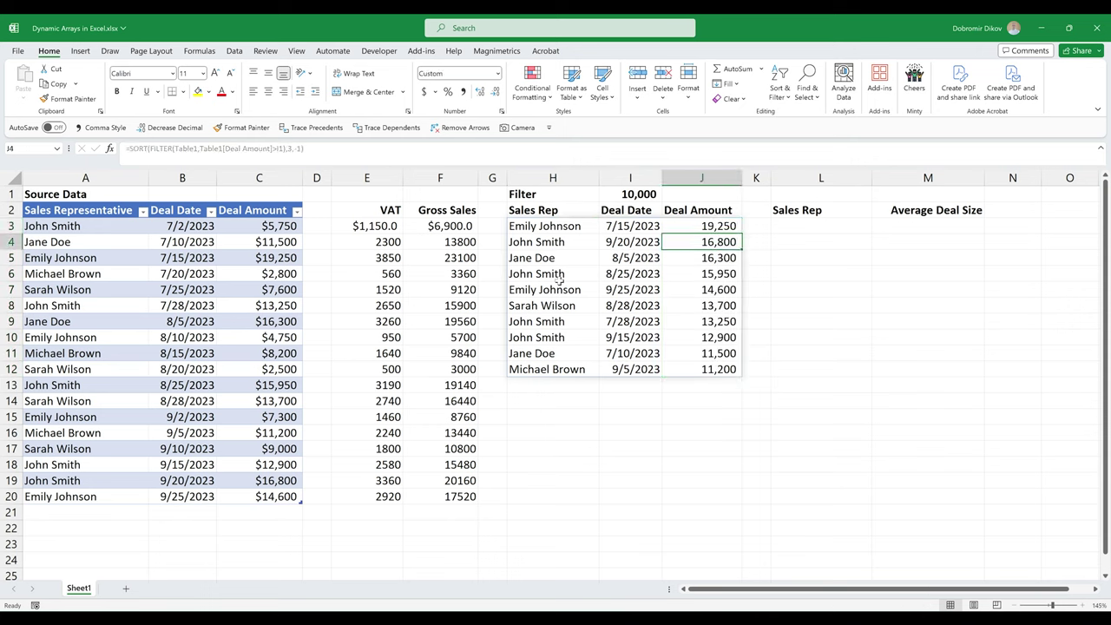
{"action": "key", "text": "Down"}
{"action": "key", "text": "Down"}
{"action": "key", "text": "Down"}
{"action": "key", "text": "Down"}
{"action": "key", "text": "Down"}
{"action": "key", "text": "Down"}
{"action": "key", "text": "Up"}
{"action": "key", "text": "Up"}
{"action": "key", "text": "Up"}
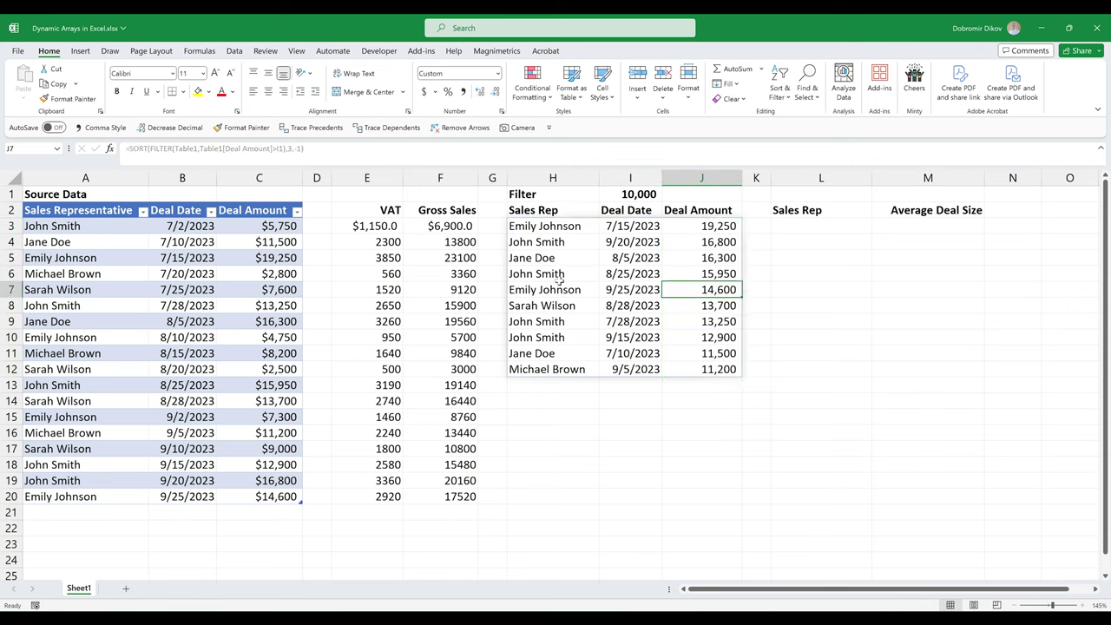
{"action": "key", "text": "Up"}
{"action": "key", "text": "Up"}
{"action": "key", "text": "Up"}
{"action": "key", "text": "Up"}
{"action": "key", "text": "Up"}
{"action": "key", "text": "Up"}
- Change the Filter value in I1 to 15000, leaving four deals
{"action": "key", "text": "Left"}
{"action": "type", "text": "15000"}
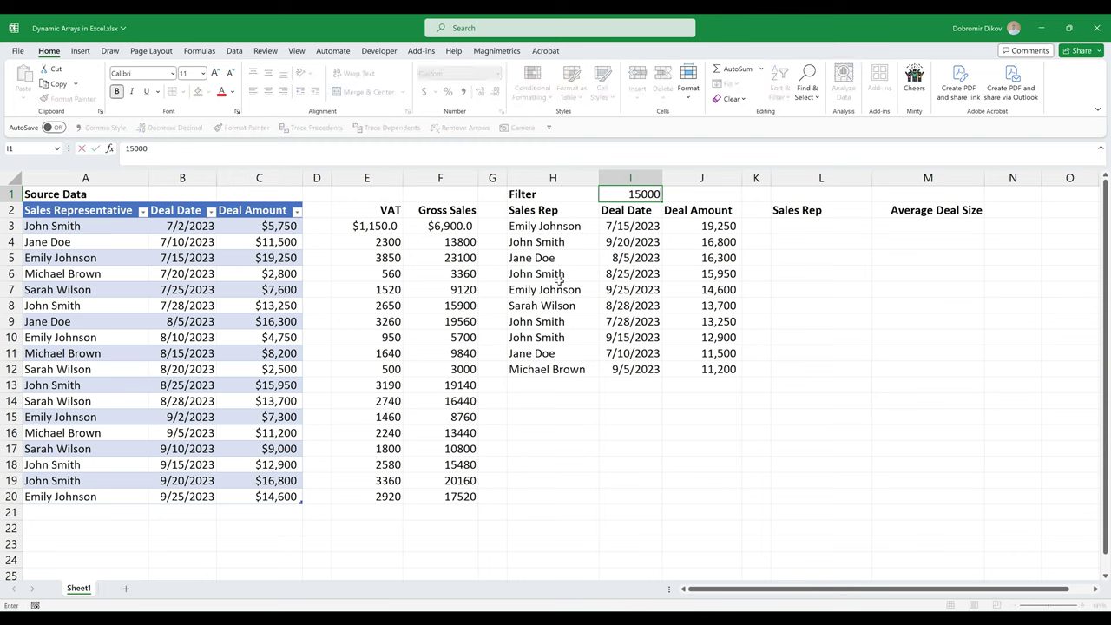
{"action": "key", "text": "Return"}
{"action": "key", "text": "Right"}
{"action": "key", "text": "Down"}
{"action": "key", "text": "Down"}
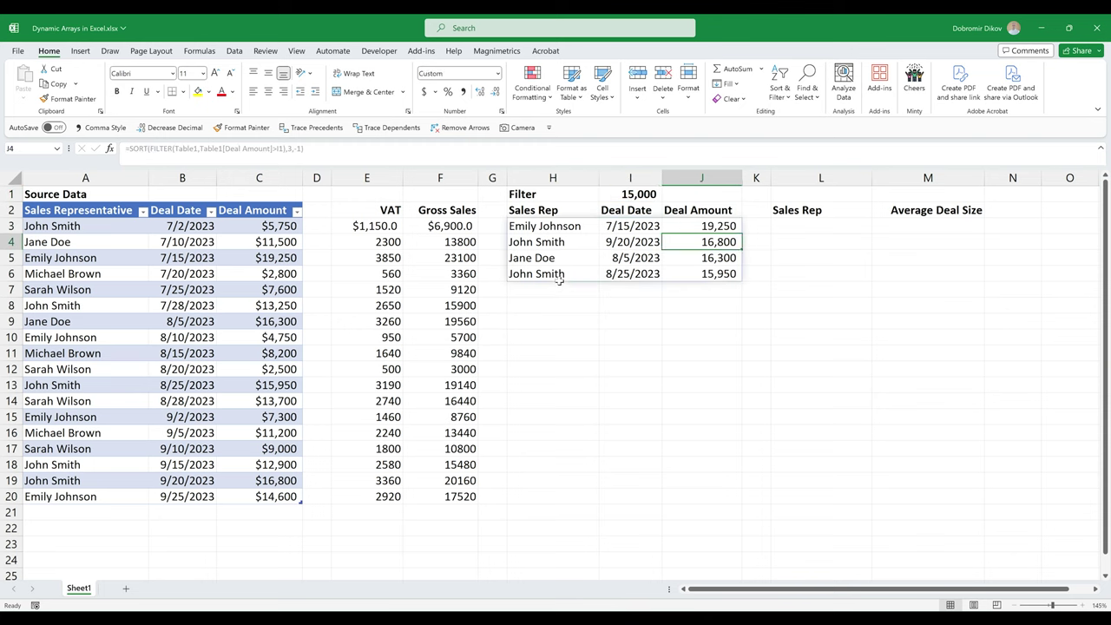
{"action": "key", "text": "Down"}
{"action": "key", "text": "Down"}
{"action": "key", "text": "Up"}
{"action": "key", "text": "Up"}
{"action": "key", "text": "Up"}
{"action": "key", "text": "Up"}
{"action": "key", "text": "Right"}
{"action": "key", "text": "Right"}
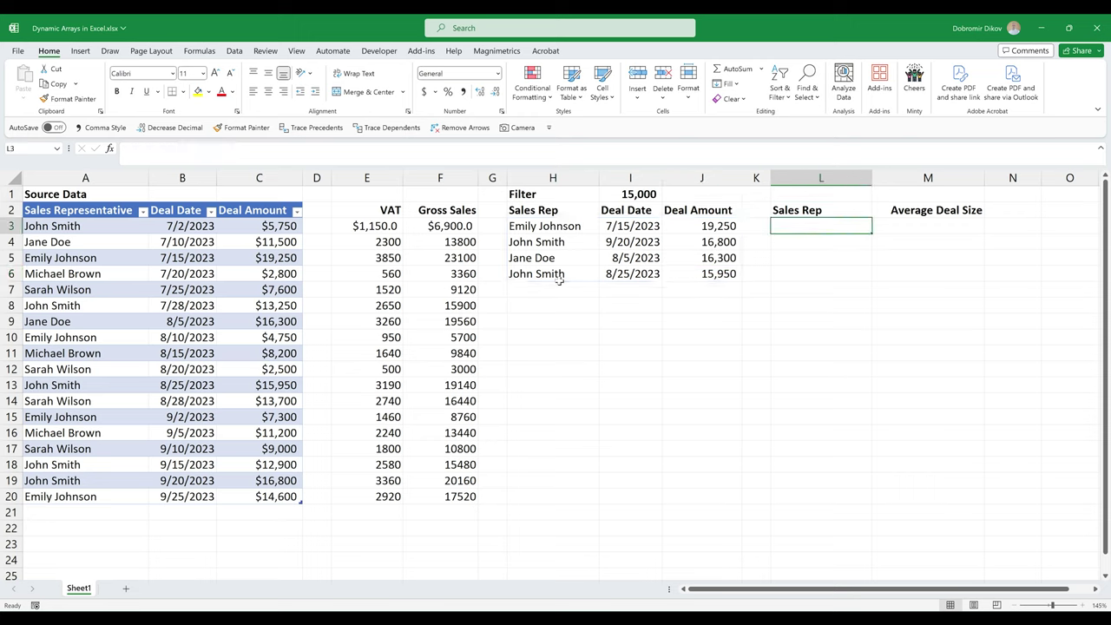
- In L3, enter =UNIQUE(Table1[Sales Representative]) to spill each rep's name once
{"action": "key", "text": "Down"}
{"action": "type", "text": "=uni"}
{"action": "key", "text": "Down"}
{"action": "key", "text": "Down"}
{"action": "key", "text": "Tab"}
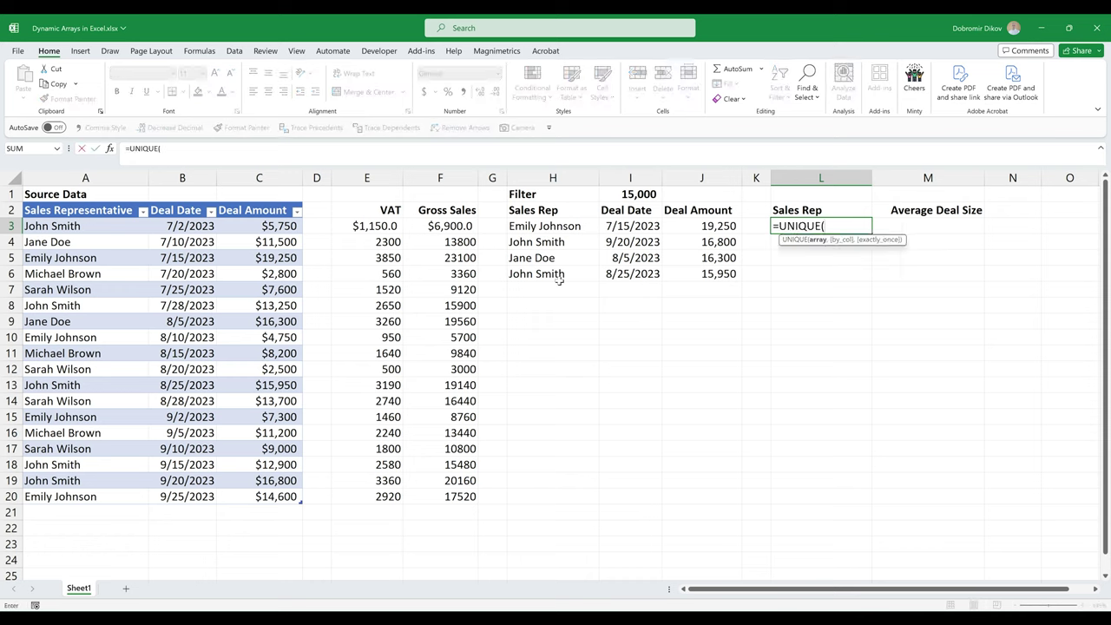
{"action": "key", "text": "Left"}
{"action": "key", "text": "Left"}
{"action": "key", "text": "Left"}
{"action": "key", "text": "Left"}
{"action": "key", "text": "Left"}
{"action": "key", "text": "Left"}
{"action": "key", "text": "Left"}
{"action": "key", "text": "Left"}
{"action": "key", "text": "Left"}
{"action": "key", "text": "Left"}
{"action": "key", "text": "Left"}
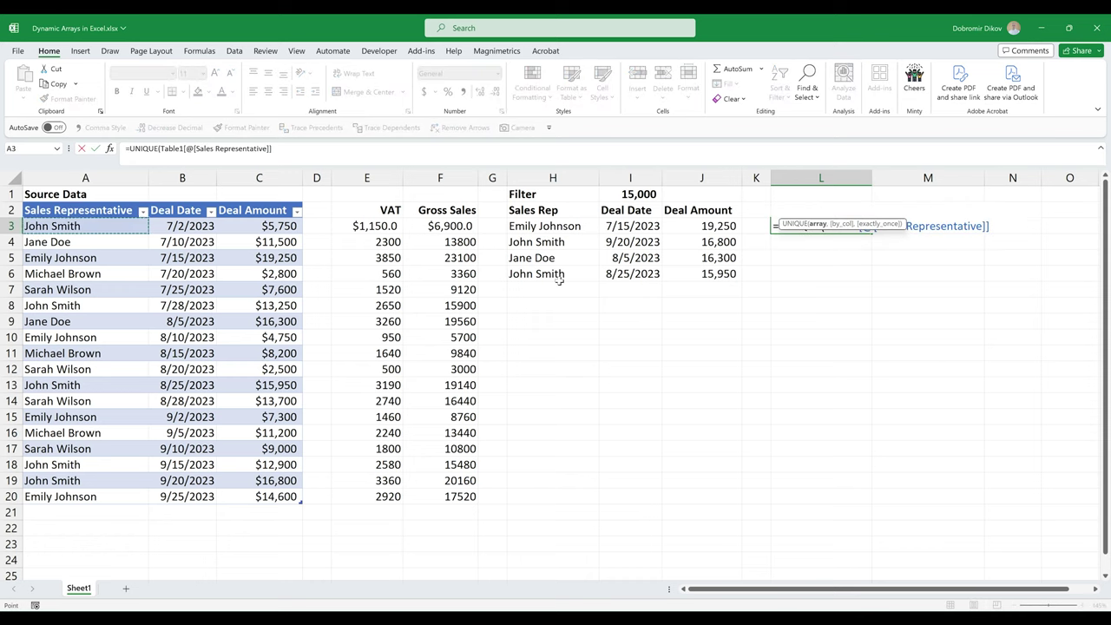
{"action": "key", "text": "ctrl+shift+Down"}
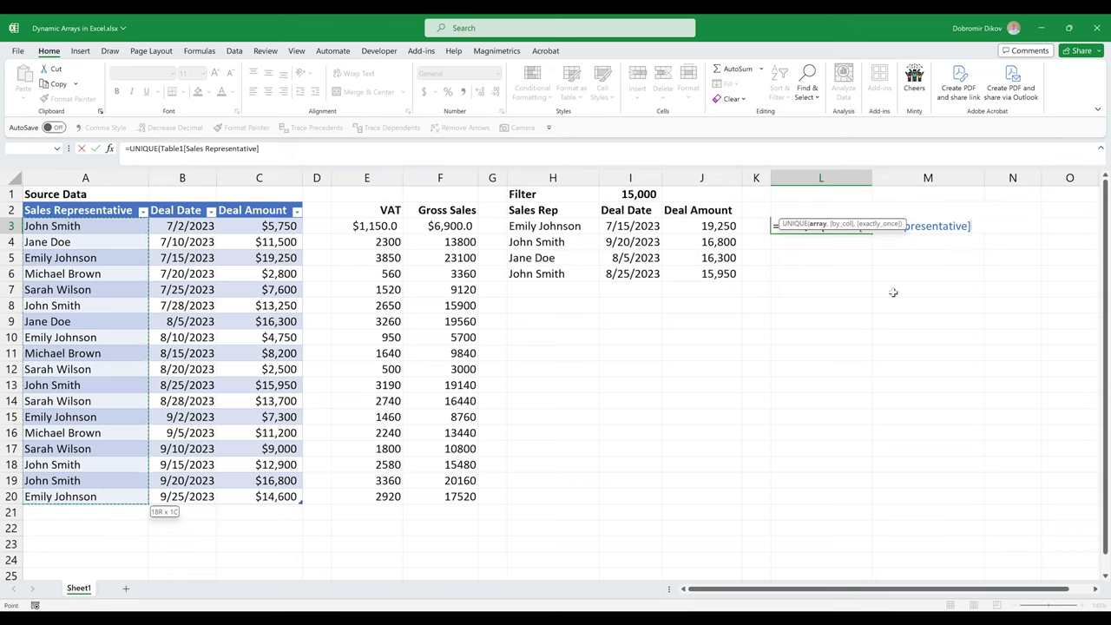
{"action": "key", "text": "Return"}
{"action": "key", "text": "Up"}
{"action": "key", "text": "Down"}
{"action": "key", "text": "Down"}
{"action": "key", "text": "Down"}
{"action": "key", "text": "Down"}
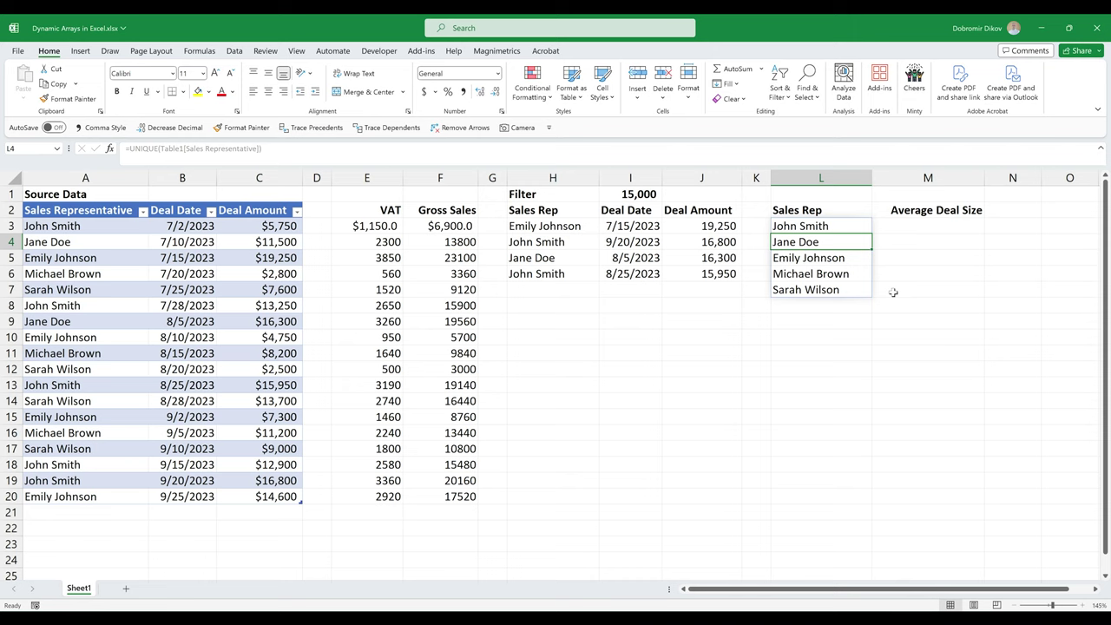
{"action": "key", "text": "Up"}
{"action": "key", "text": "Up"}
{"action": "key", "text": "Up"}
{"action": "key", "text": "Up"}
- Wrap it as =SORT(UNIQUE(Table1[Sales Representative]),1,1) so the five reps list alphabetically, Emily Johnson first
{"action": "key", "text": "F2"}
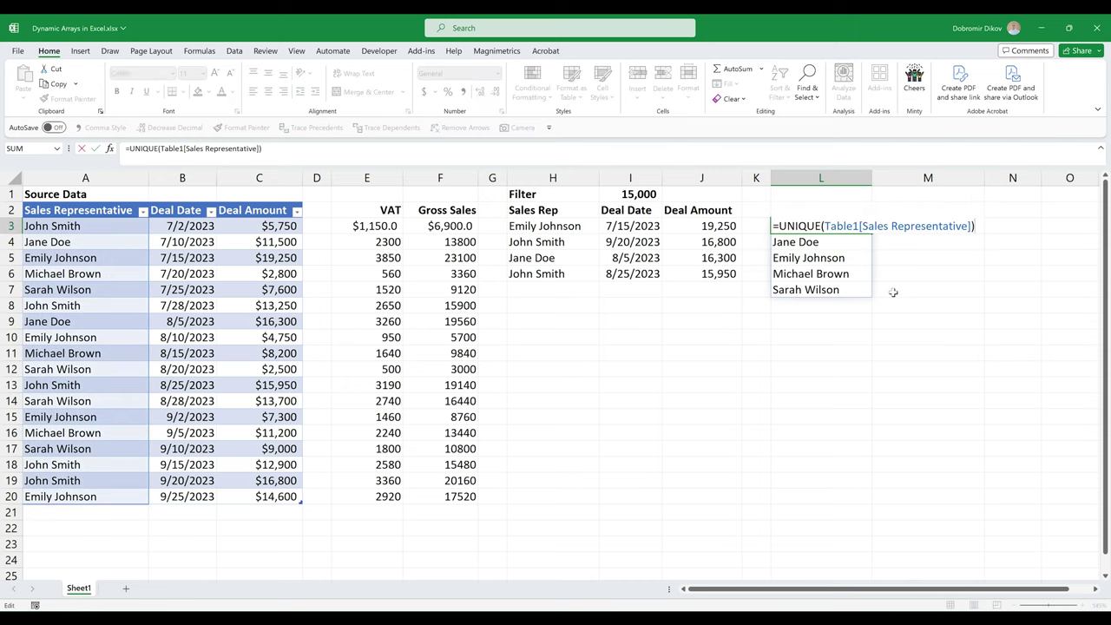
{"action": "key", "text": "Home"}
{"action": "key", "text": "Right"}
{"action": "type", "text": "SORT("}
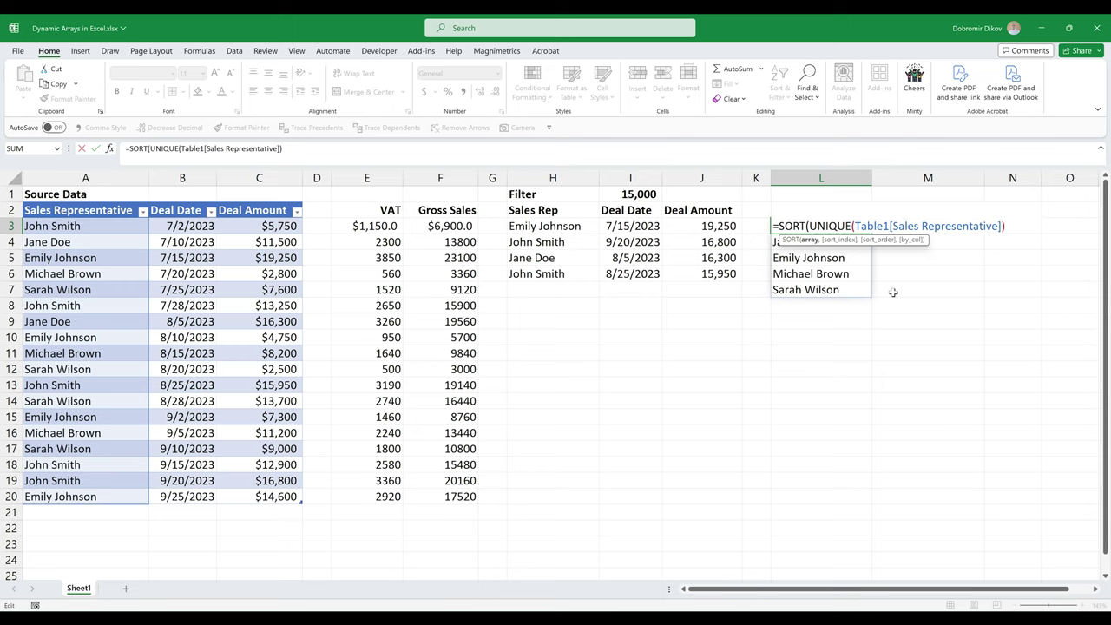
{"action": "type", "text": ","}
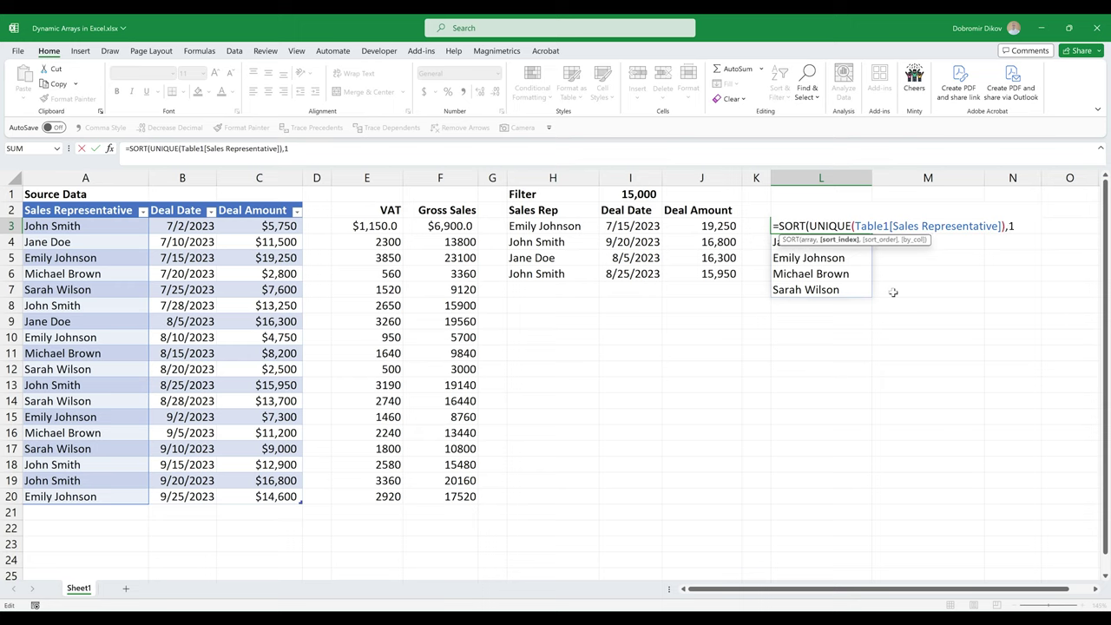
{"action": "type", "text": "1,"}
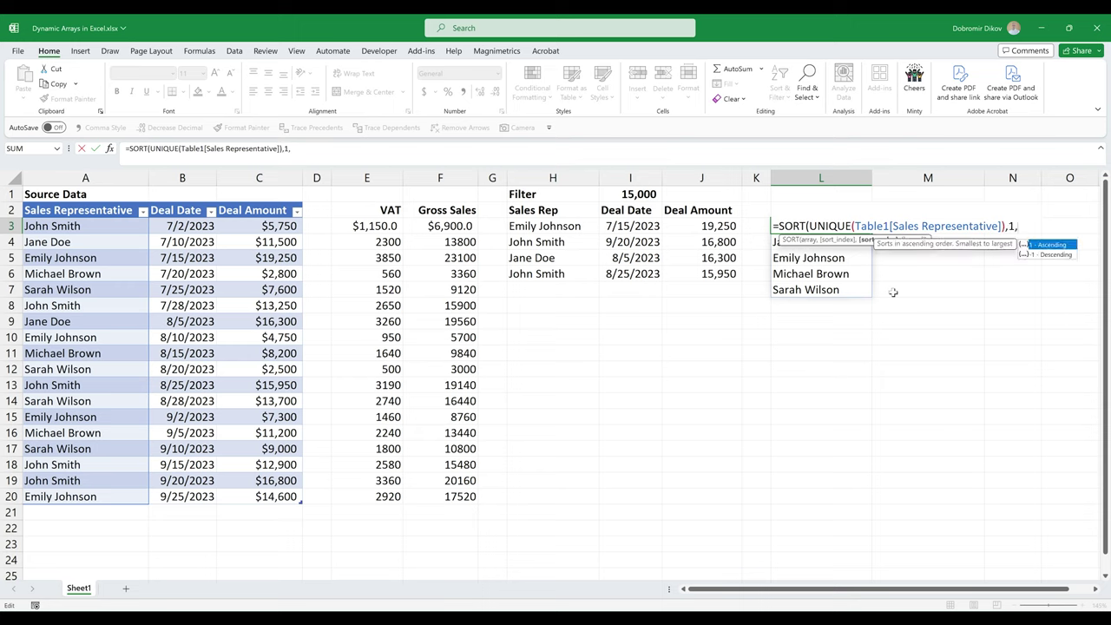
{"action": "type", "text": "1"}
{"action": "key", "text": "Return"}
{"action": "key", "text": "Up"}
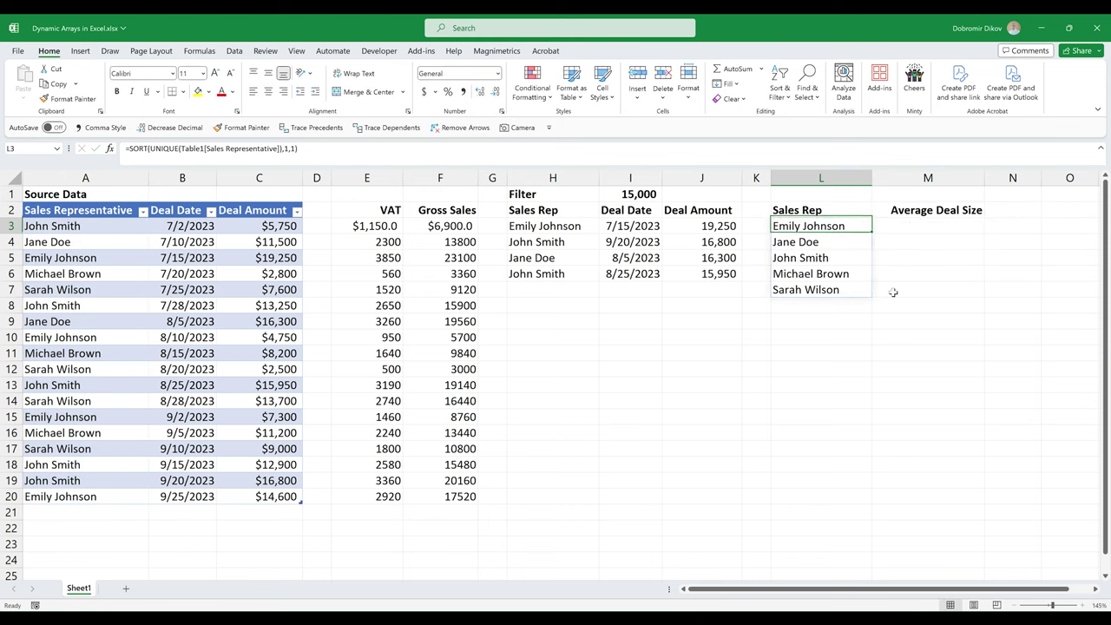
{"action": "key", "text": "Down"}
{"action": "key", "text": "Down"}
{"action": "key", "text": "Up"}
{"action": "key", "text": "Up"}
{"action": "key", "text": "Right"}
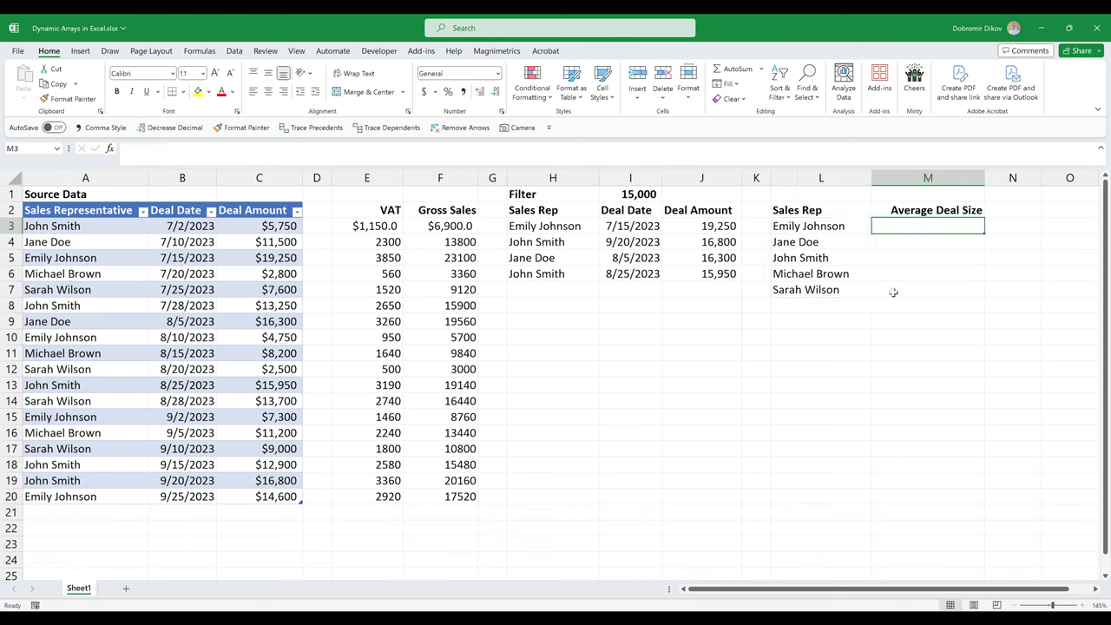
- In M3, enter =AVERAGEIF(Table1[Sales Representative],L3#,Table1[Deal Amount]) to spill each rep's average
{"action": "type", "text": "=averageif"}
{"action": "key", "text": "Tab"}
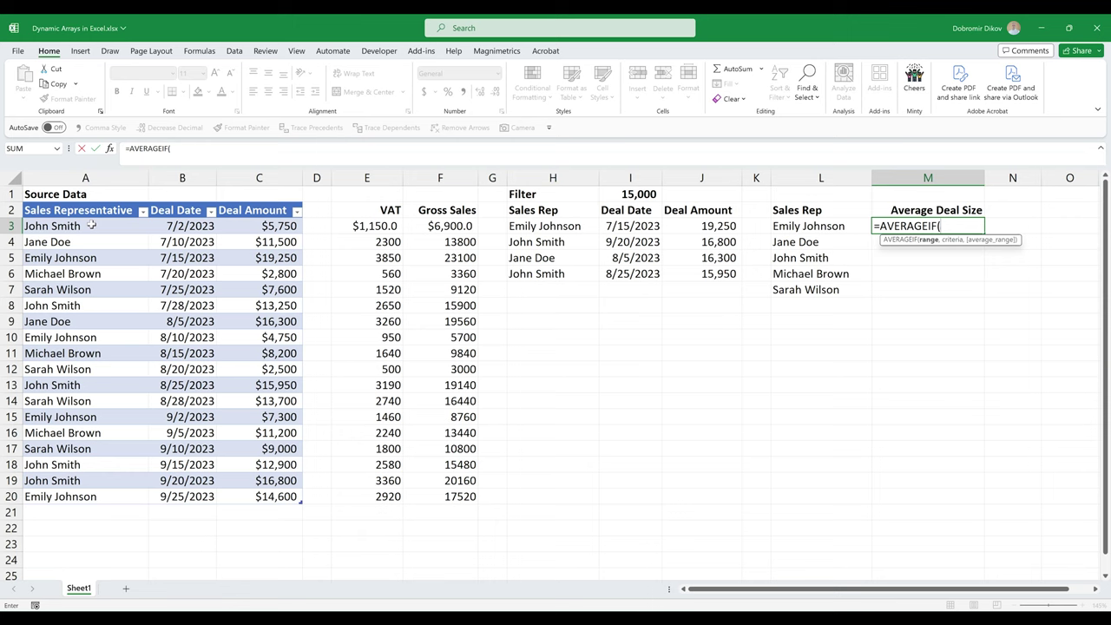
{"action": "left_click_drag", "start_coordinate": [91, 226], "coordinate": [76, 491]}
{"action": "type", "text": ","}
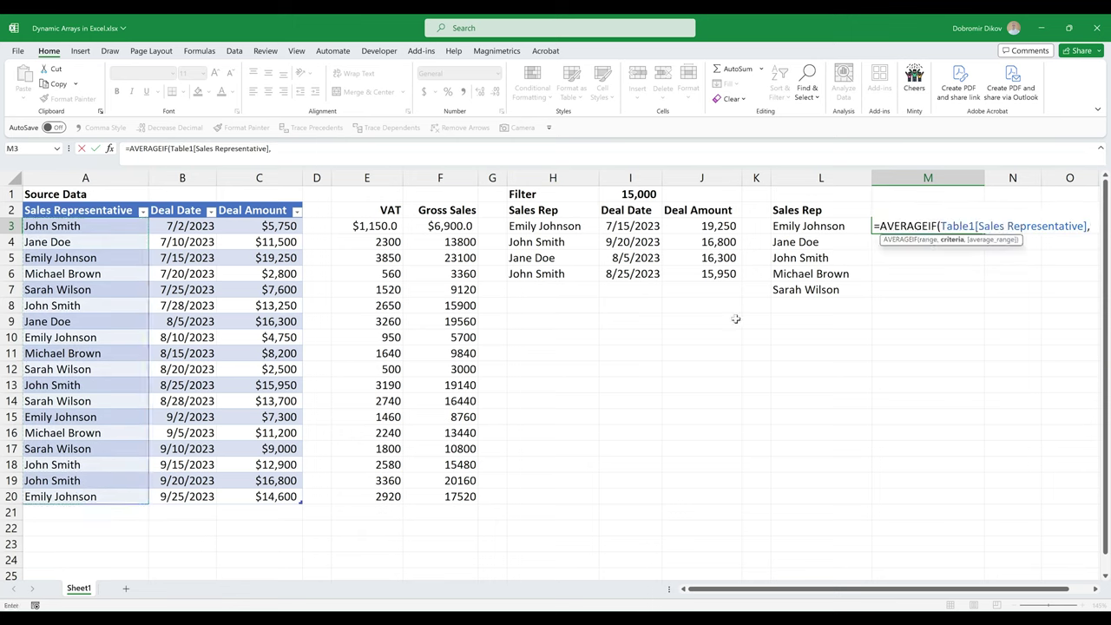
{"action": "left_click_drag", "start_coordinate": [810, 224], "coordinate": [801, 314]}
{"action": "type", "text": ","}
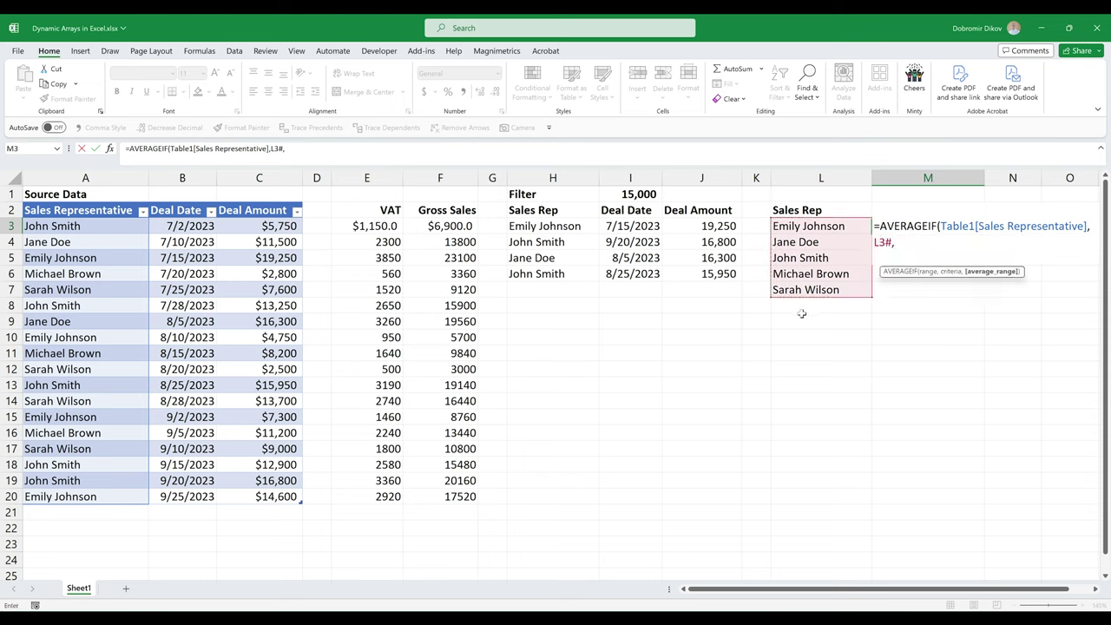
{"action": "left_click", "coordinate": [250, 225]}
{"action": "left_click_drag", "start_coordinate": [250, 226], "coordinate": [300, 503]}
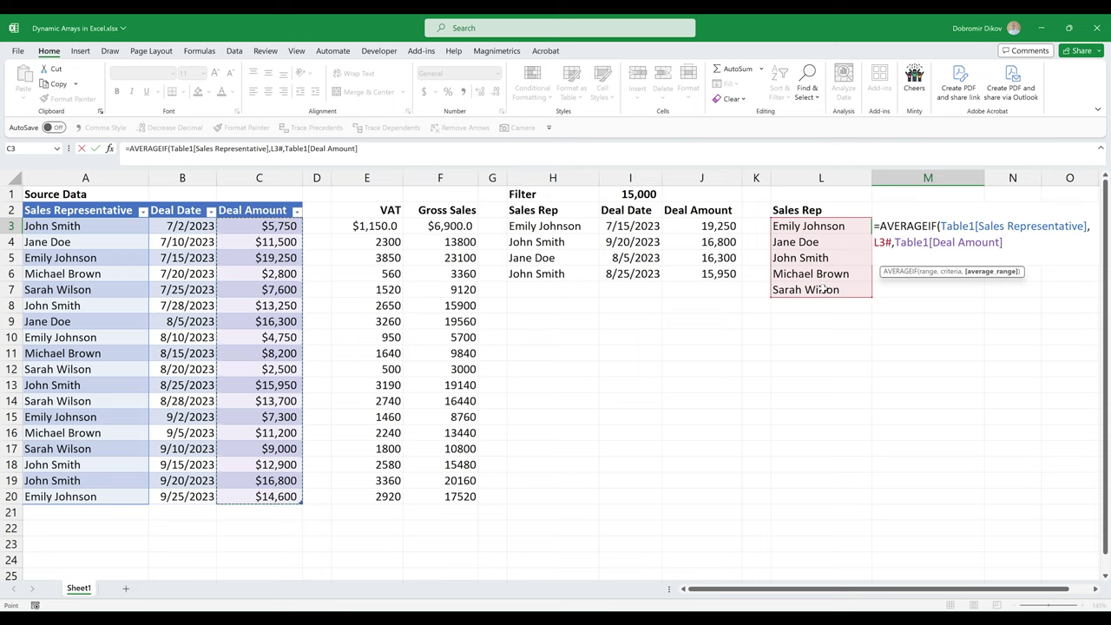
{"action": "key", "text": "ctrl+Return"}
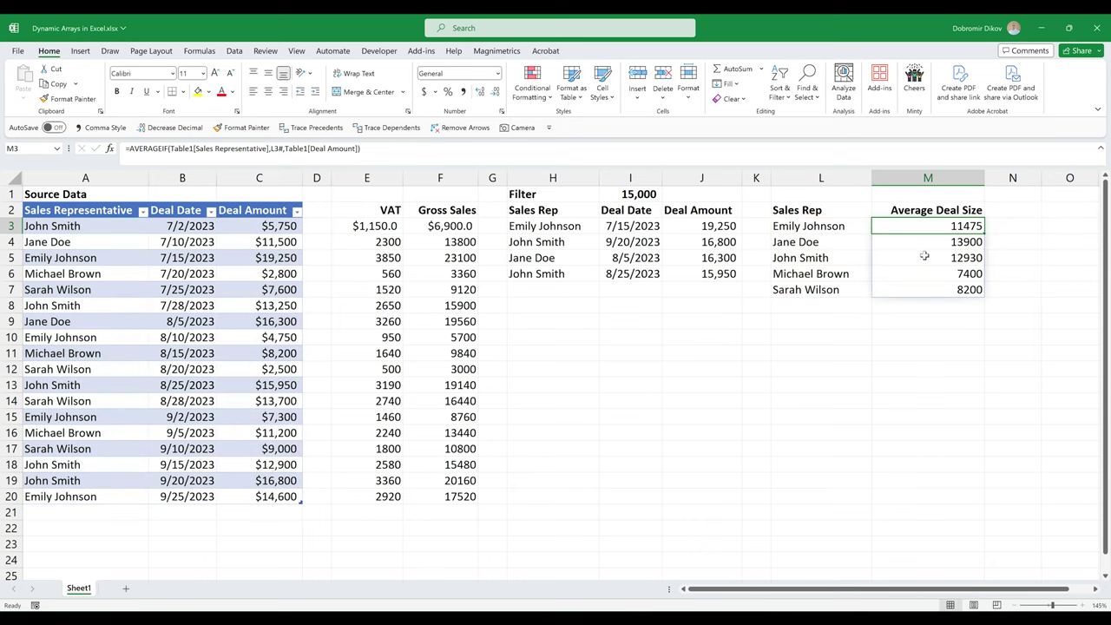
{"action": "left_click", "coordinate": [78, 257]}
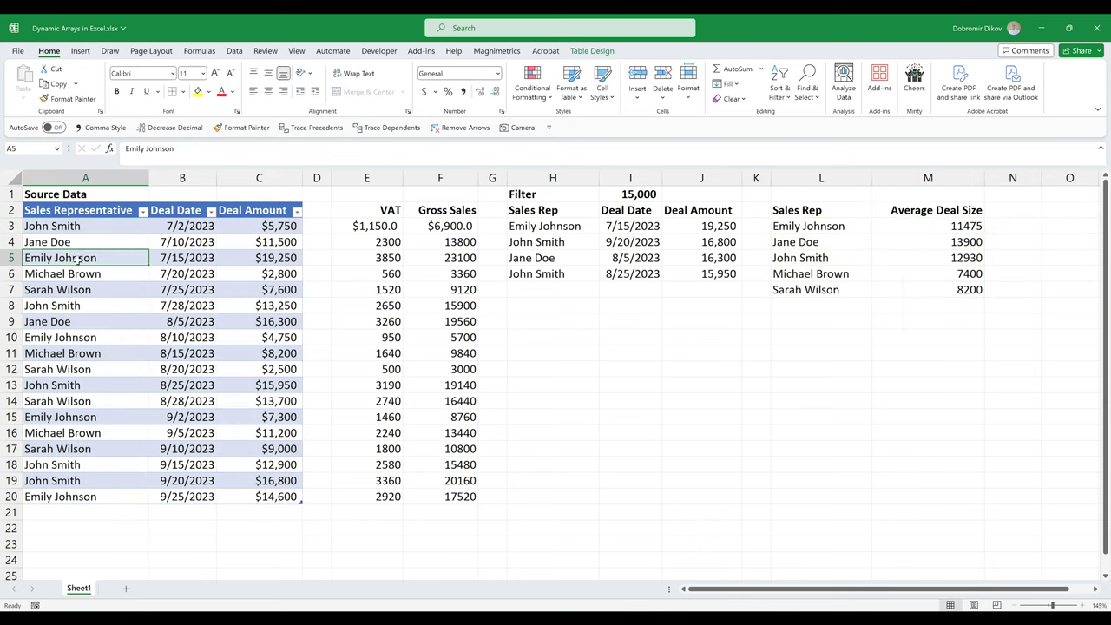
{"action": "left_click", "coordinate": [59, 335], "text": "ctrl"}
{"action": "left_click", "coordinate": [60, 418], "text": "ctrl"}
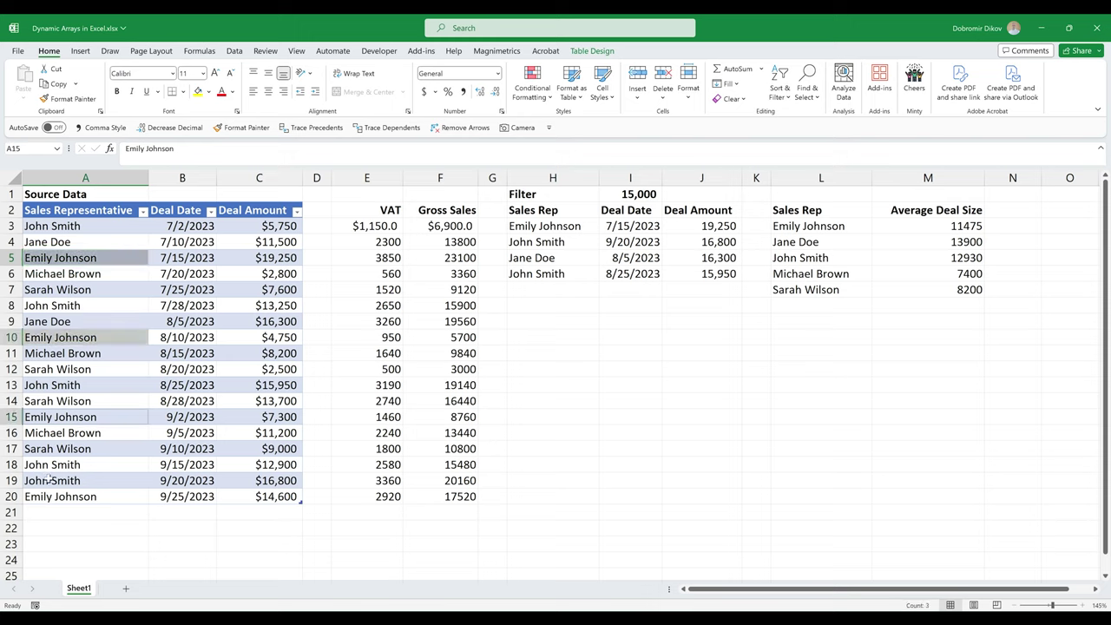
{"action": "left_click", "coordinate": [75, 495], "text": "ctrl"}
{"action": "key", "text": "F4"}
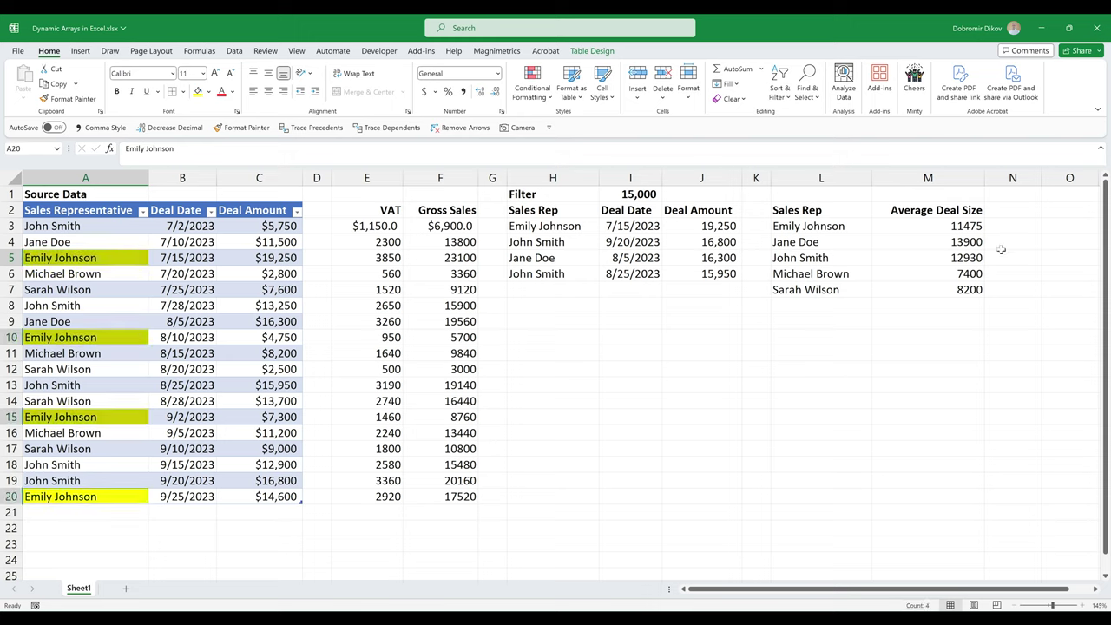
- Enter =C5+C10+C15+C20 in C22 for a manual total of $45,900
{"action": "left_click", "coordinate": [283, 531]}
{"action": "type", "text": "="}
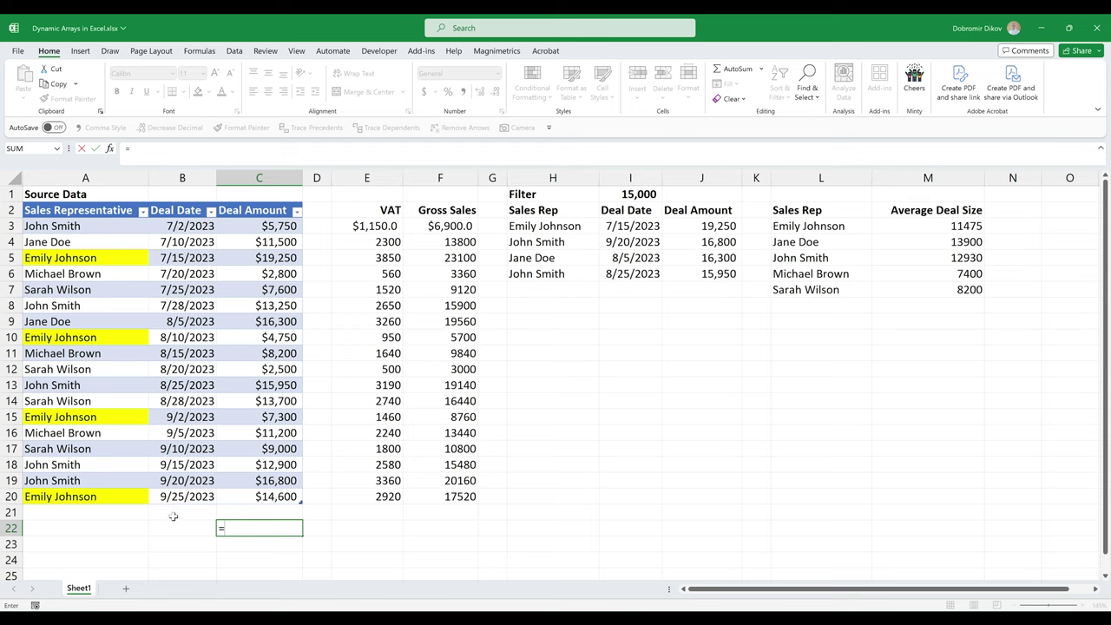
{"action": "left_click", "coordinate": [276, 259]}
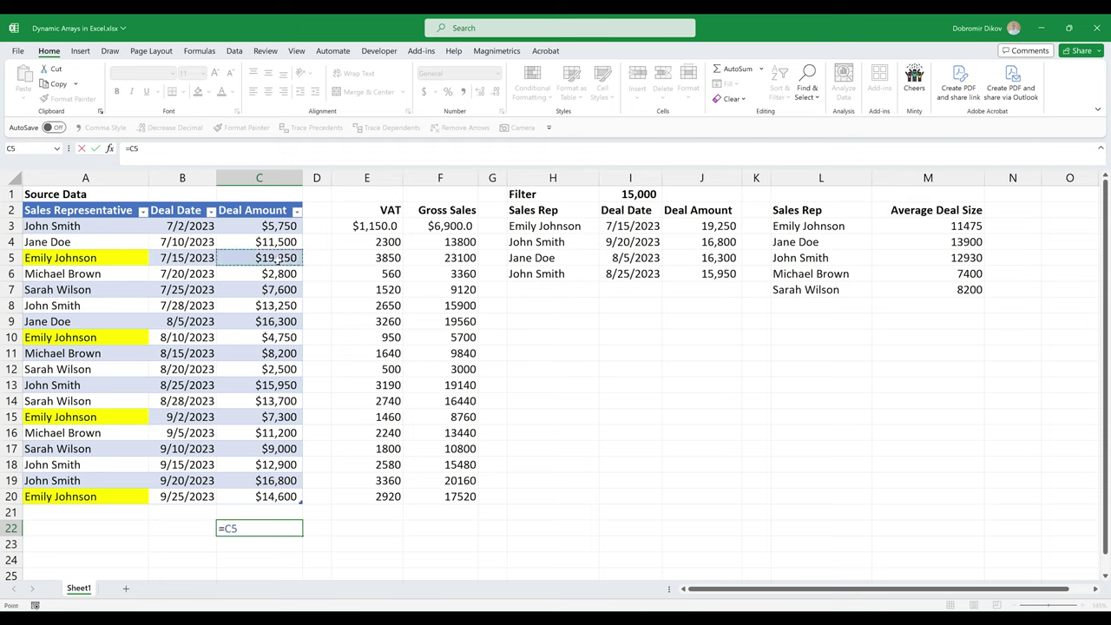
{"action": "type", "text": "+"}
{"action": "left_click", "coordinate": [254, 337]}
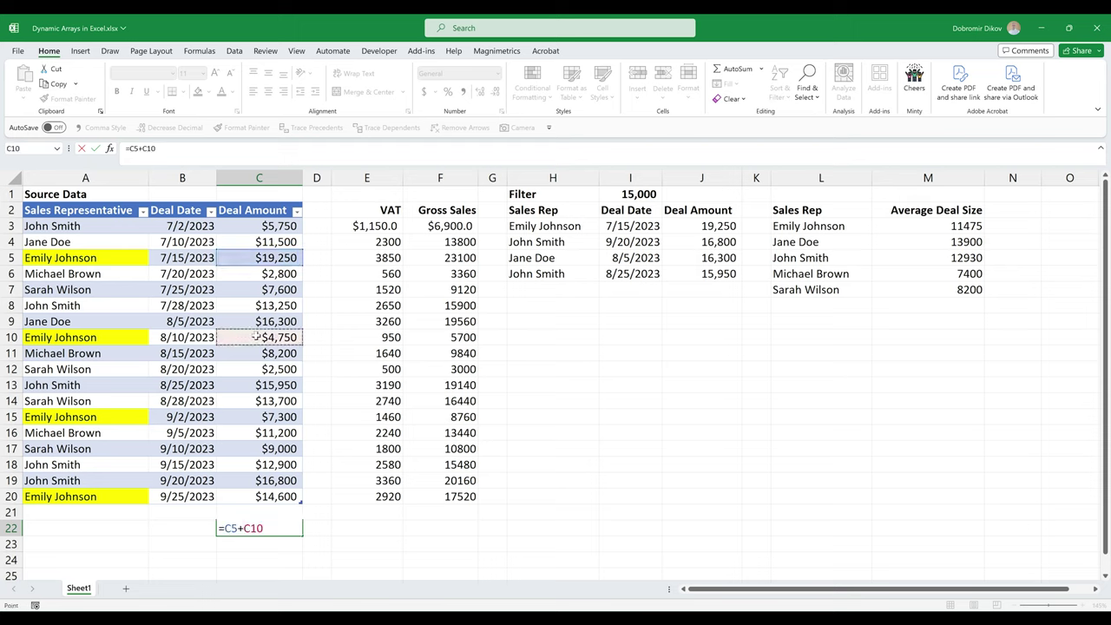
{"action": "type", "text": "+"}
{"action": "left_click", "coordinate": [261, 417]}
{"action": "type", "text": "+"}
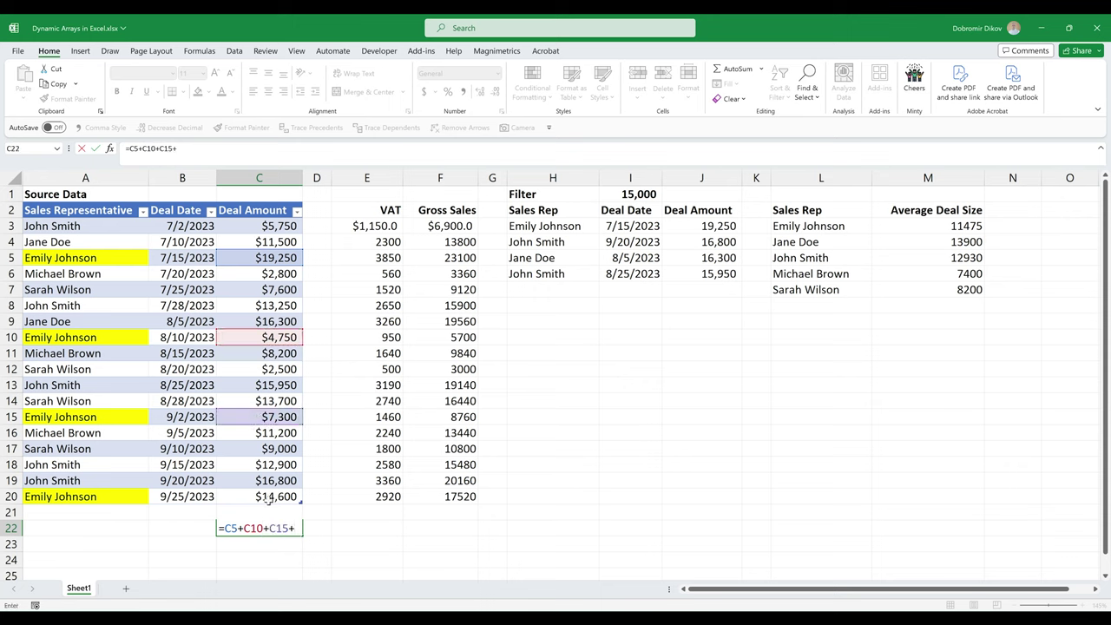
{"action": "left_click", "coordinate": [269, 497]}
{"action": "key", "text": "Return"}
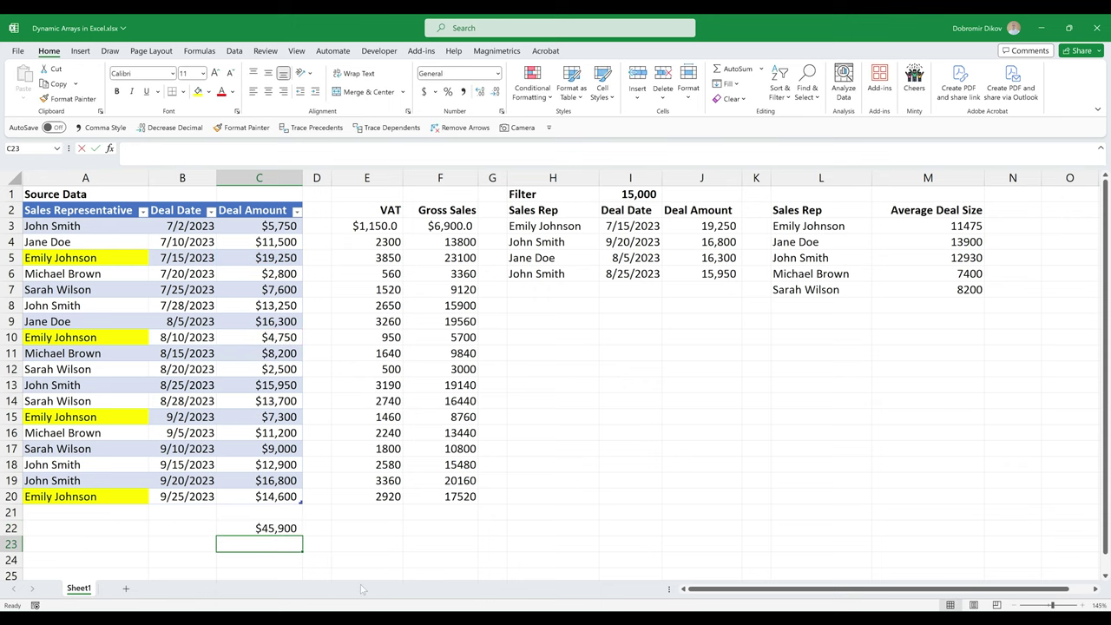
- Enter =C22/4 in C23, confirming the $11,475 average
{"action": "type", "text": "="}
{"action": "key", "text": "Up"}
{"action": "type", "text": "/4"}
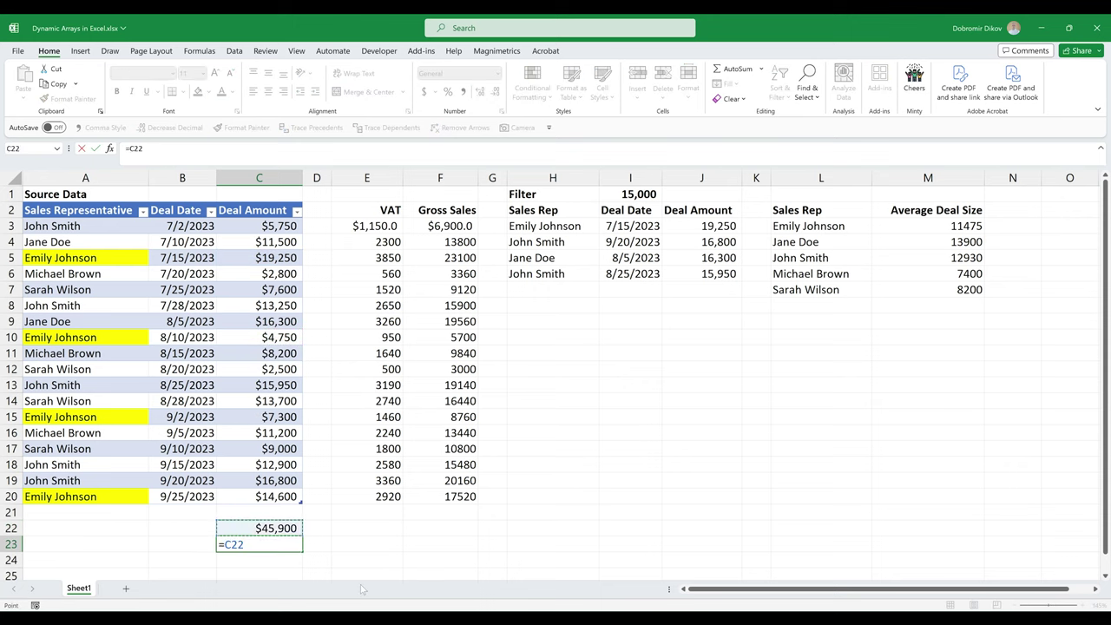
{"action": "key", "text": "Return"}
{"action": "key", "text": "Up"}
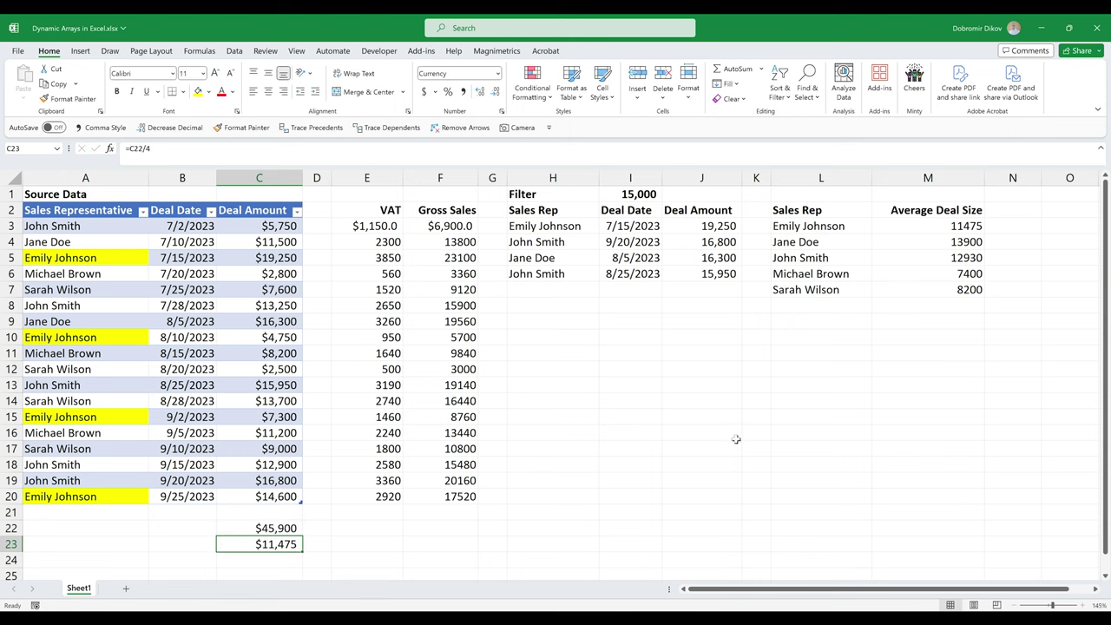
- Format the spilled averages in M3:M7 with Comma Style and no decimals
{"action": "left_click_drag", "start_coordinate": [946, 226], "coordinate": [927, 292]}
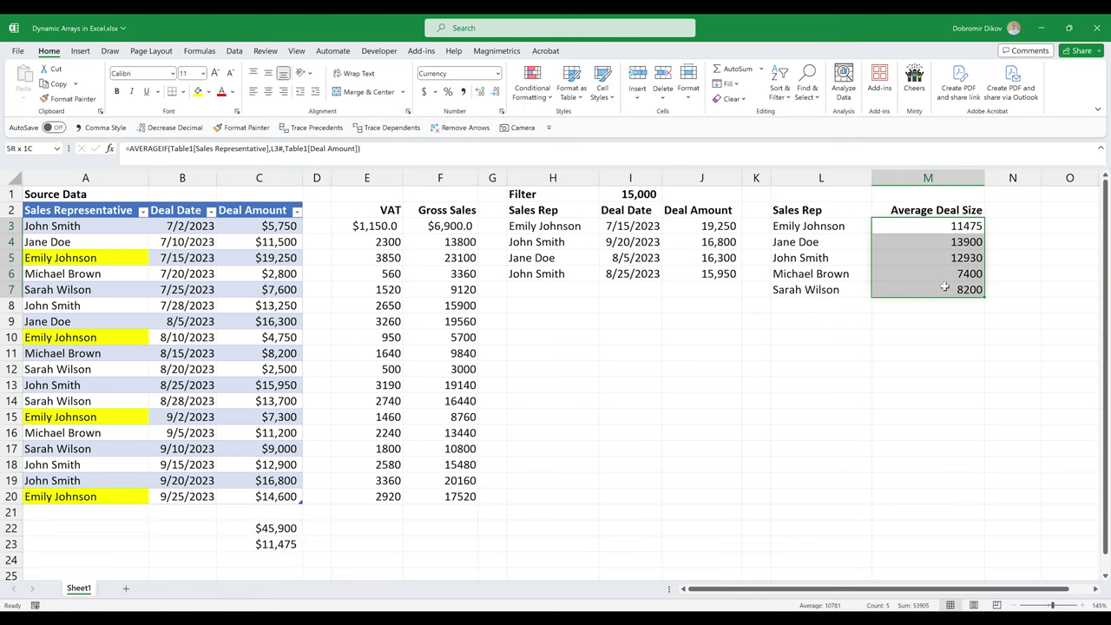
{"action": "key", "text": "alt+2"}
{"action": "key", "text": "alt+3"}
{"action": "key", "text": "alt+3"}
{"action": "left_click", "coordinate": [867, 354]}
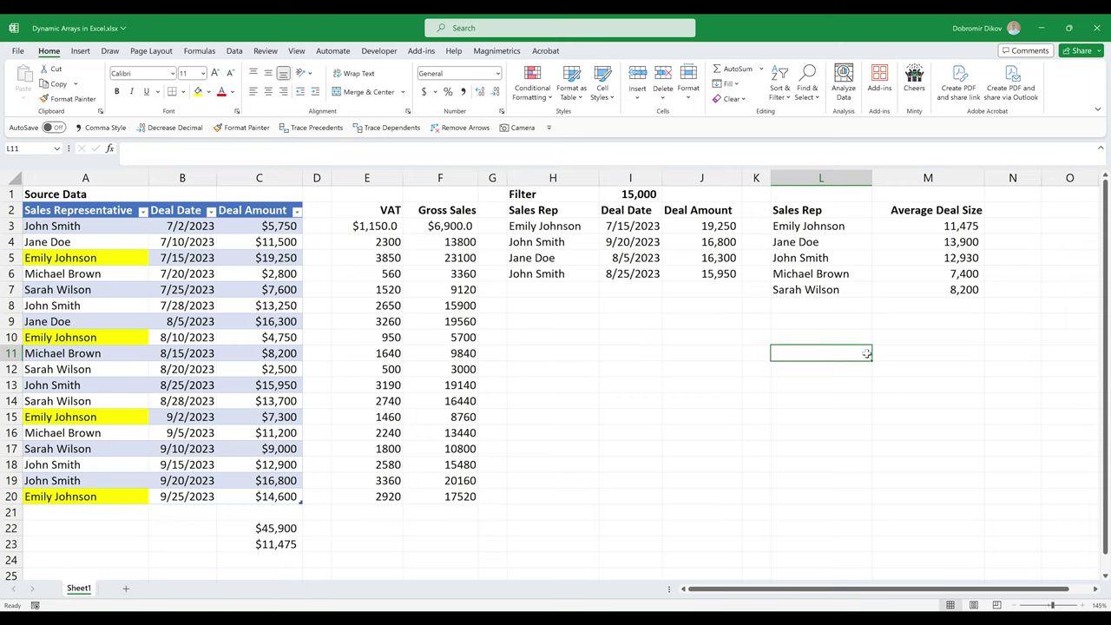